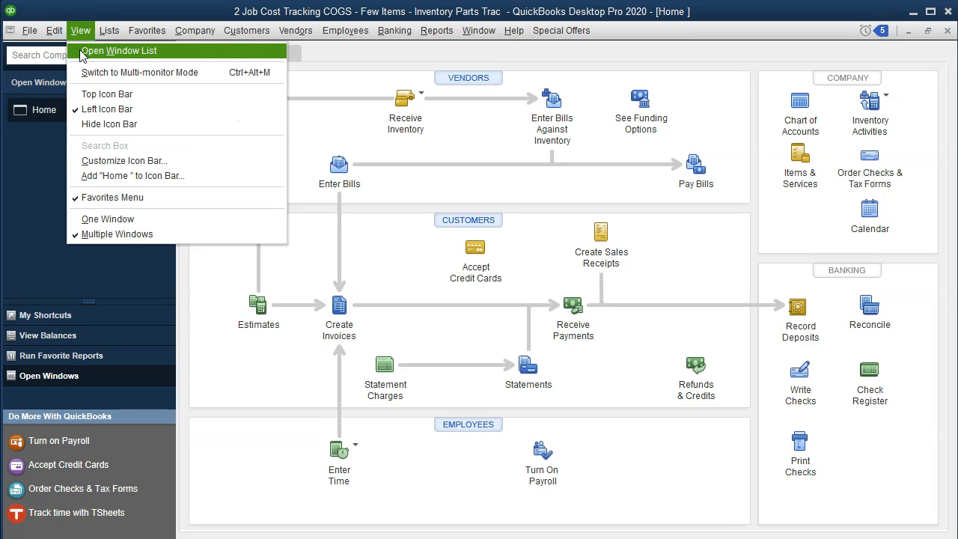
Show the open window list and open the Trial Balance report
left_click(80, 52)
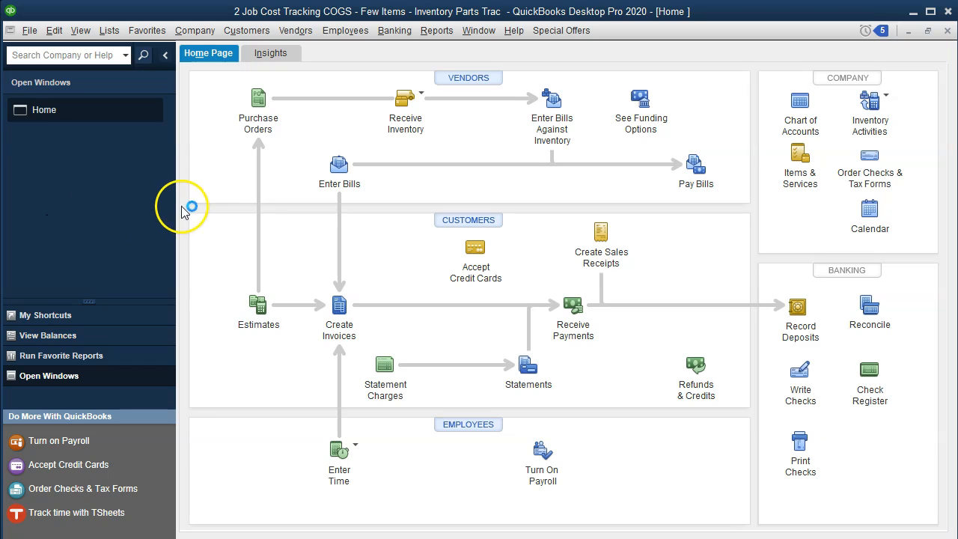
left_click(436, 30)
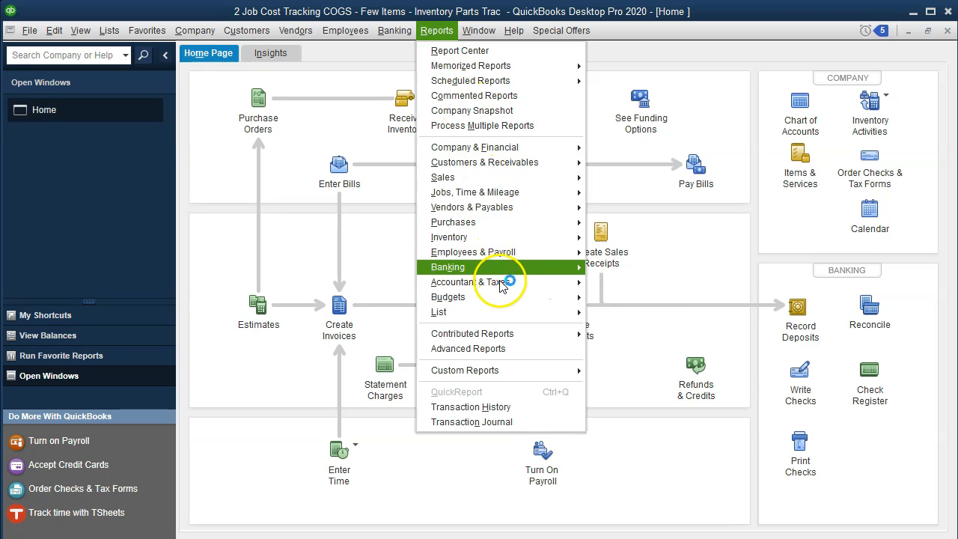
mouse_move(508, 281)
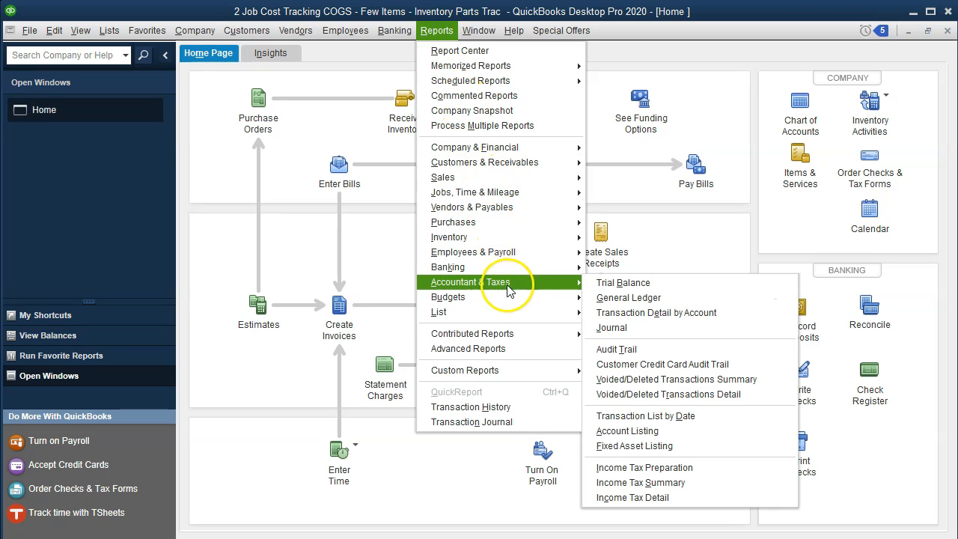
left_click(620, 283)
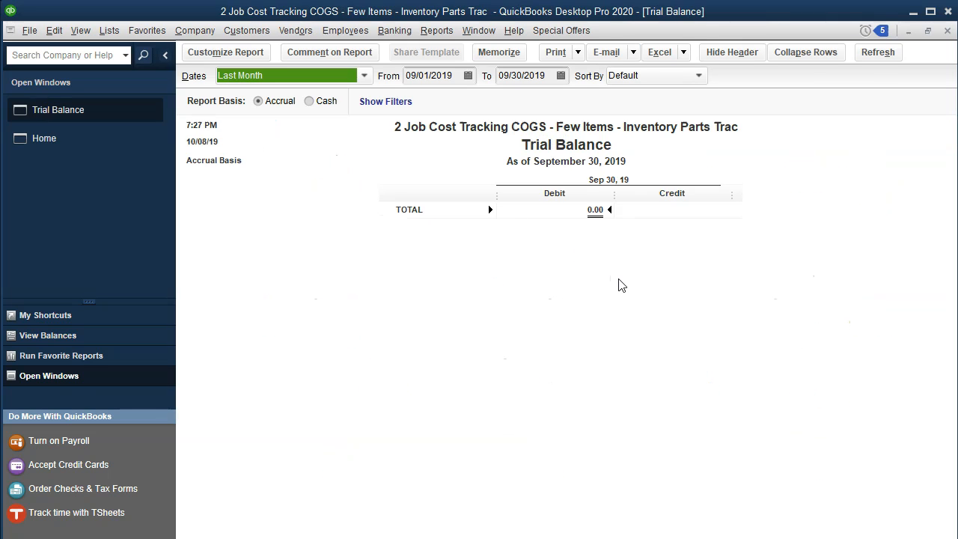
Set the Trial Balance date range to 01/01/2020 through 12/31/2020 and select the Cost of Goods Sold balance
key("Tab")
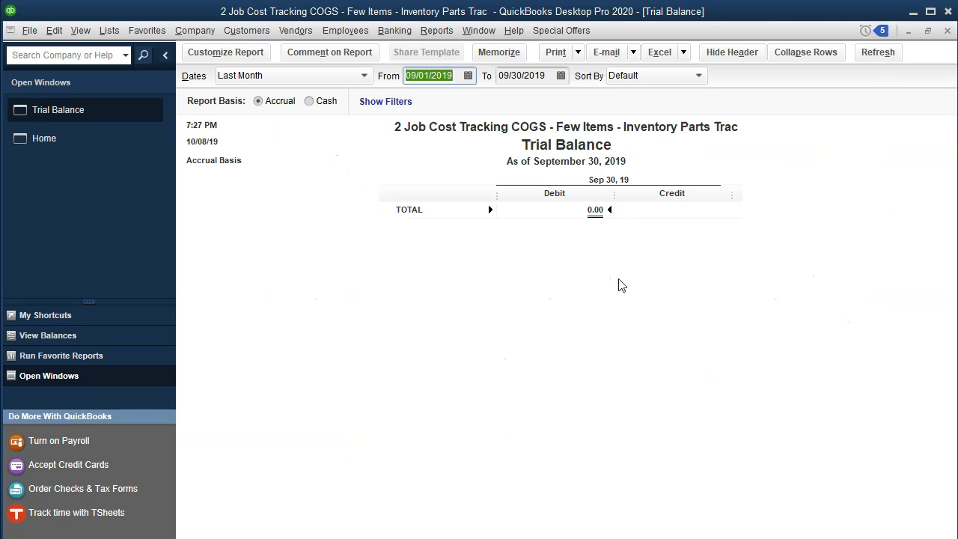
type("01/01/2020")
key("Tab")
type("12/31/20")
key("Tab")
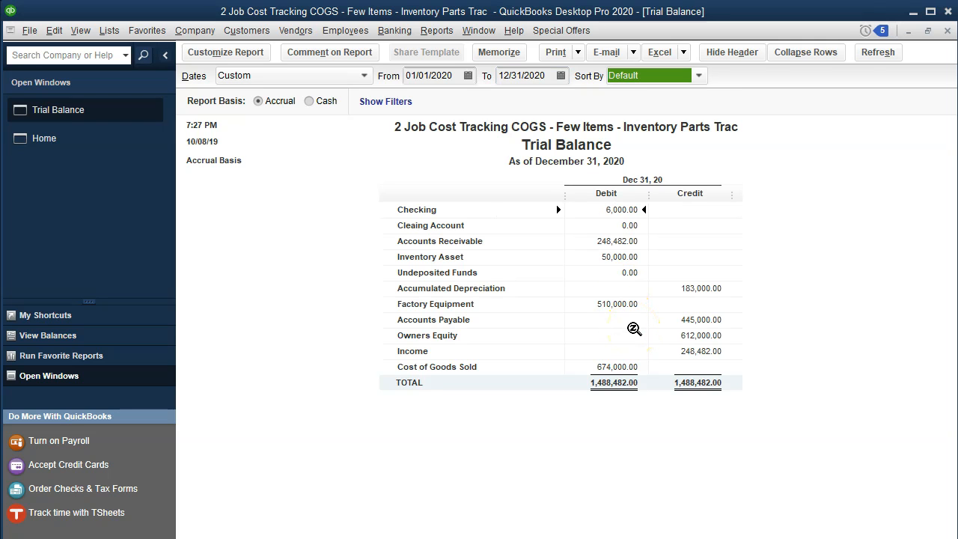
left_click(622, 371)
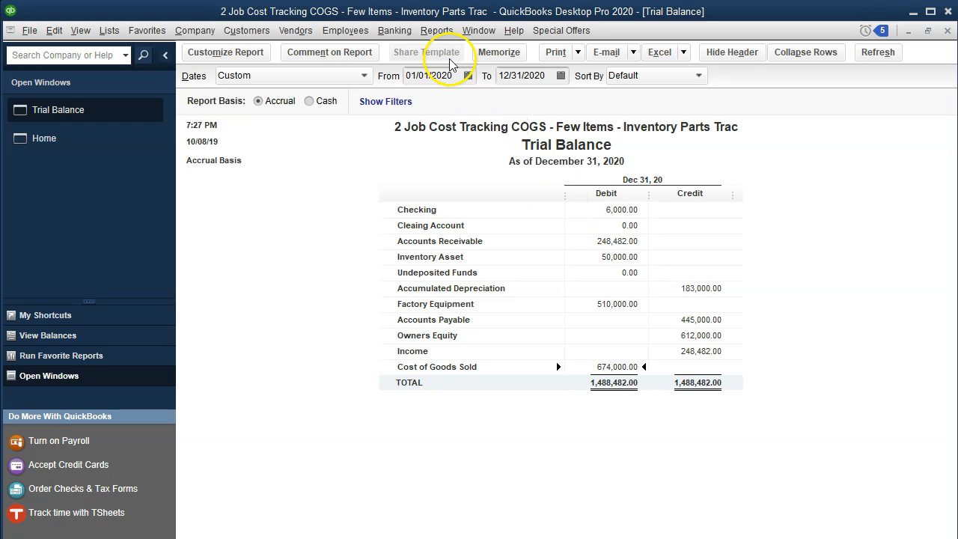
Open the Job Estimates vs. Actuals Summary report
left_click(437, 30)
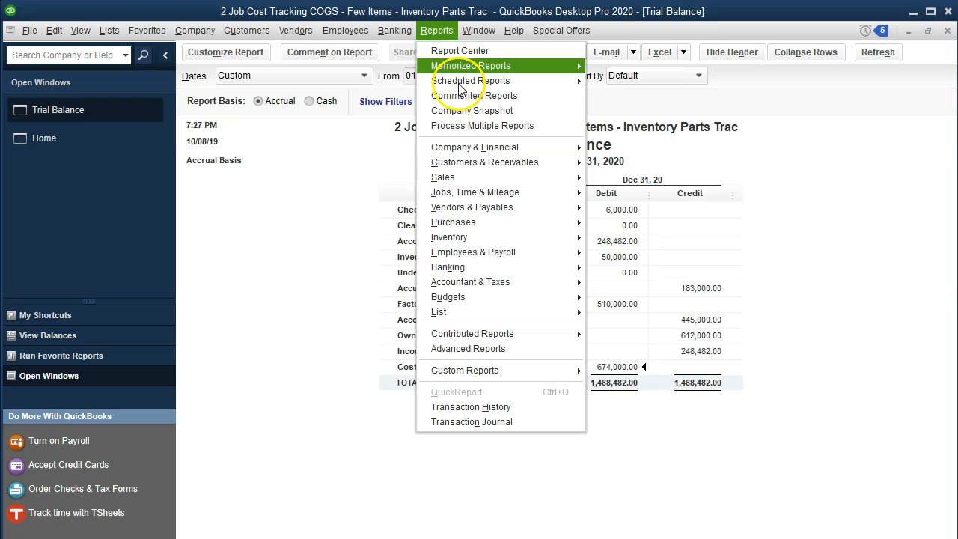
mouse_move(492, 223)
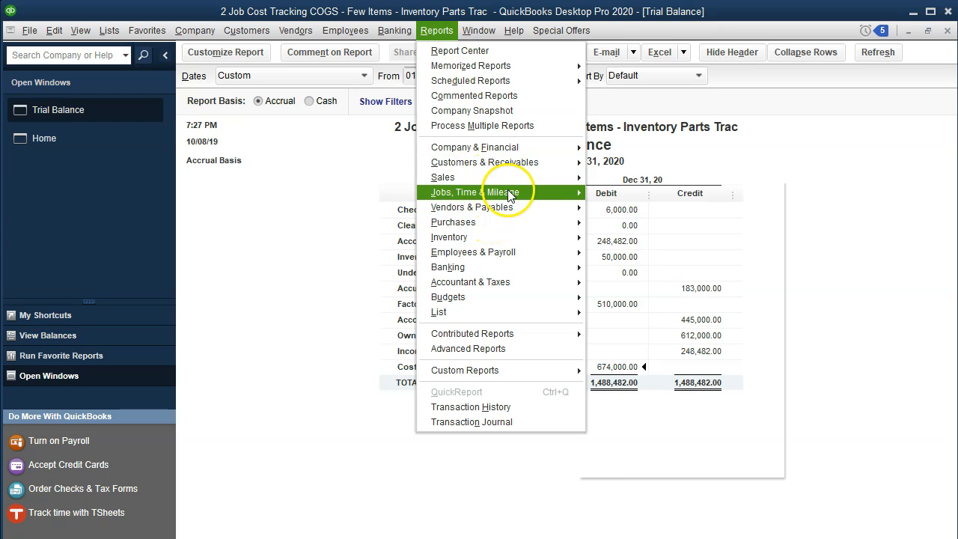
mouse_move(479, 192)
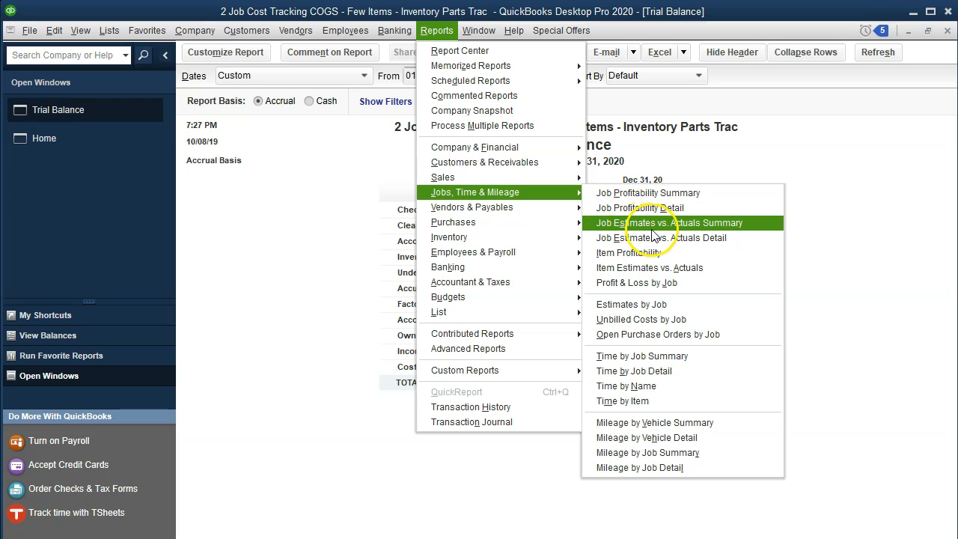
left_click(676, 225)
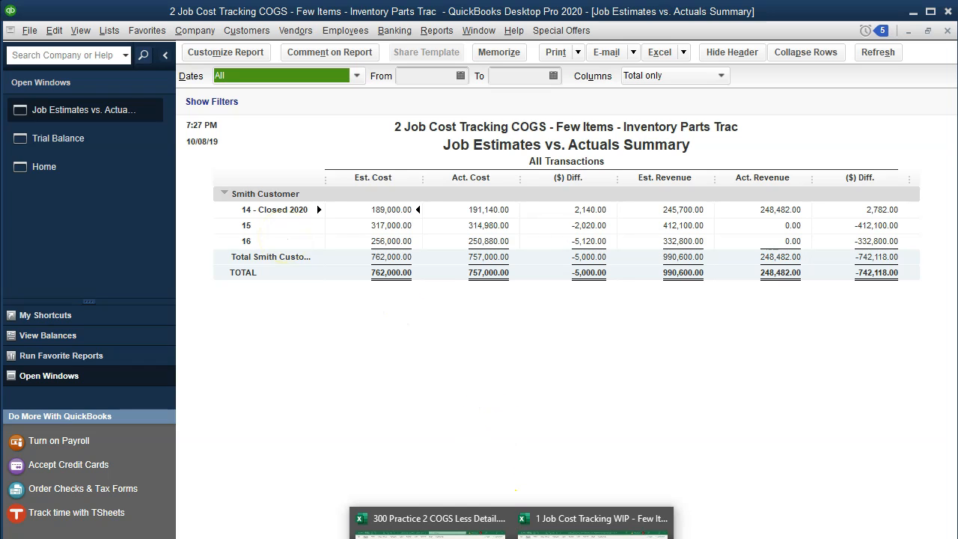
Switch to the Excel workbook 300 Practice 2 COGS Less Detail and open the 1.31 (2) worksheet
left_click(417, 522)
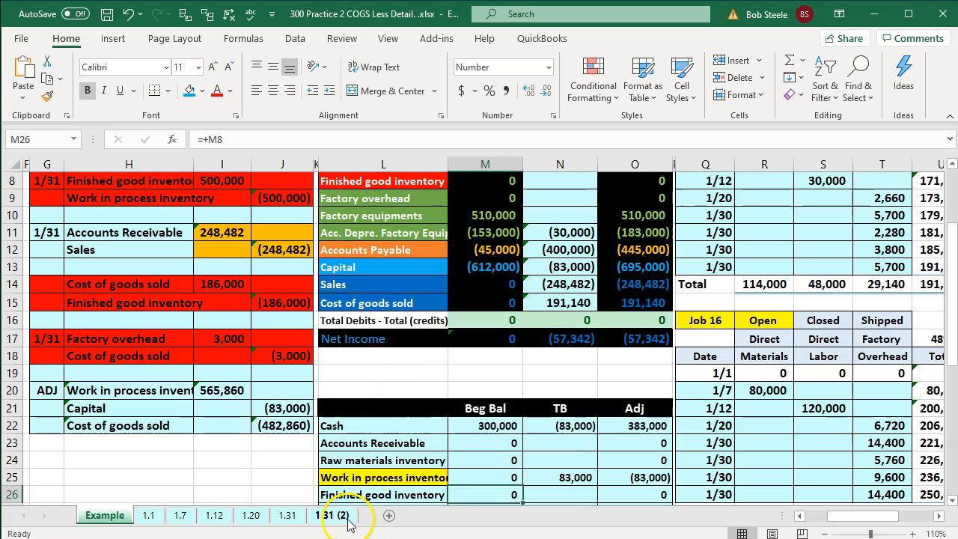
scroll(854, 432, "up", 2)
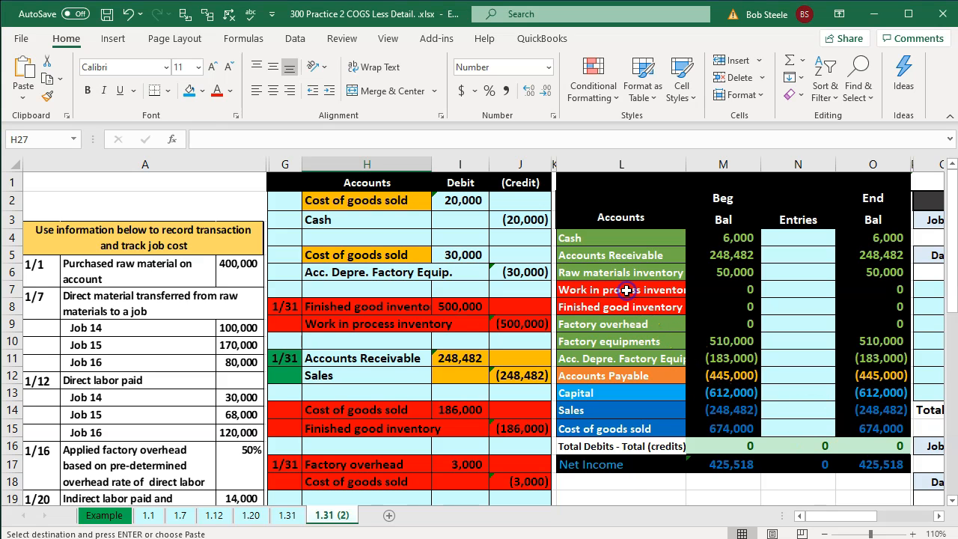
type("=")
scroll(644, 344, "up", 3)
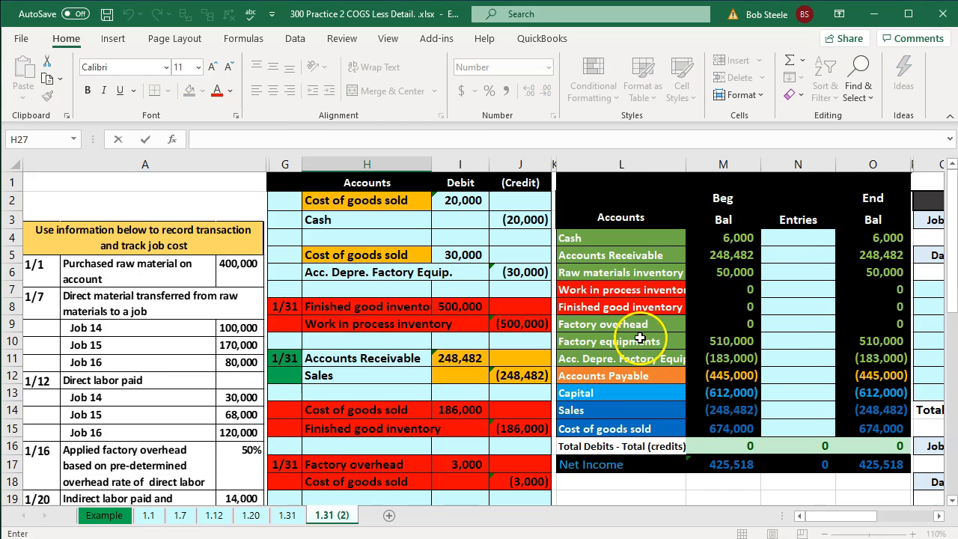
Examine the worksheet's trial balance from work in process inventory down to the cost of goods sold balances
left_click(625, 293)
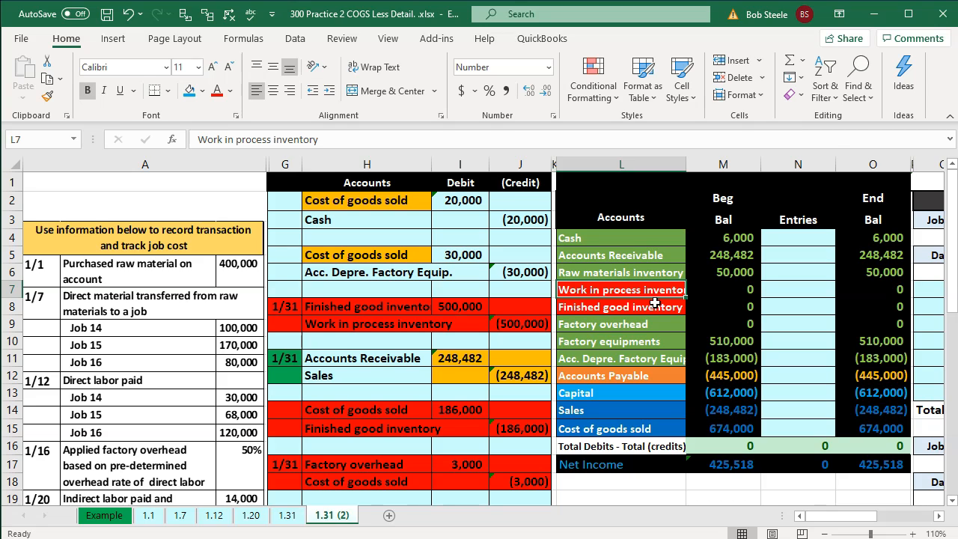
key("Down")
key("Down")
key("Down")
key("Down")
key("Down")
key("Down")
key("Down")
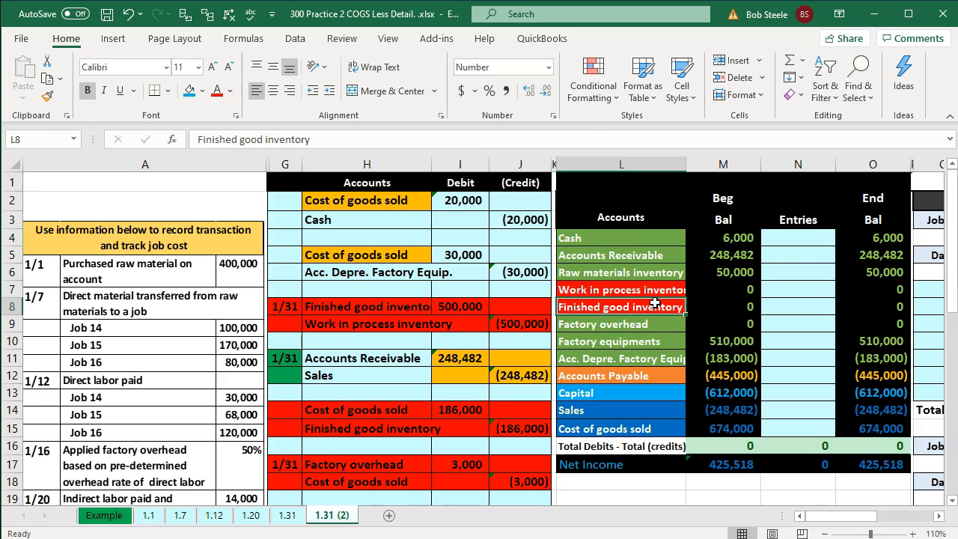
key("Down")
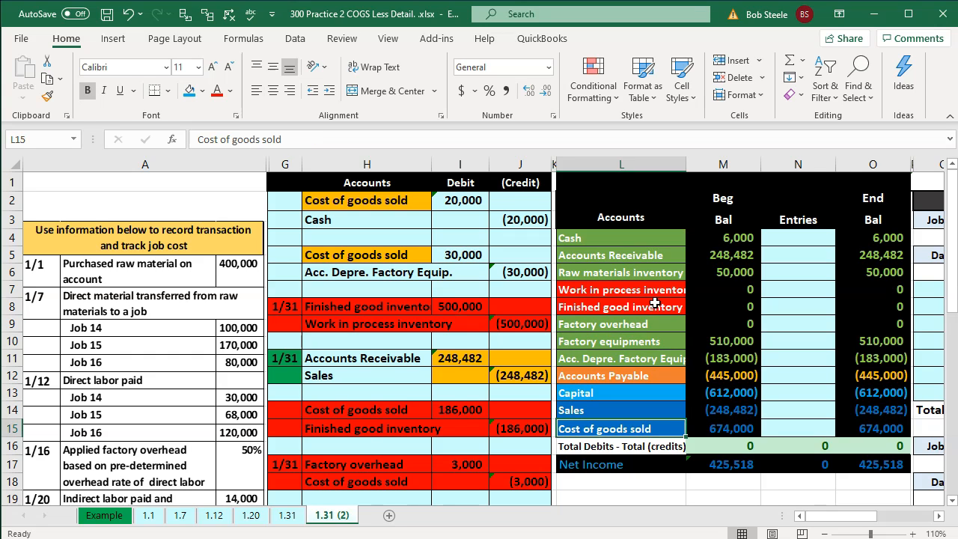
key("Right")
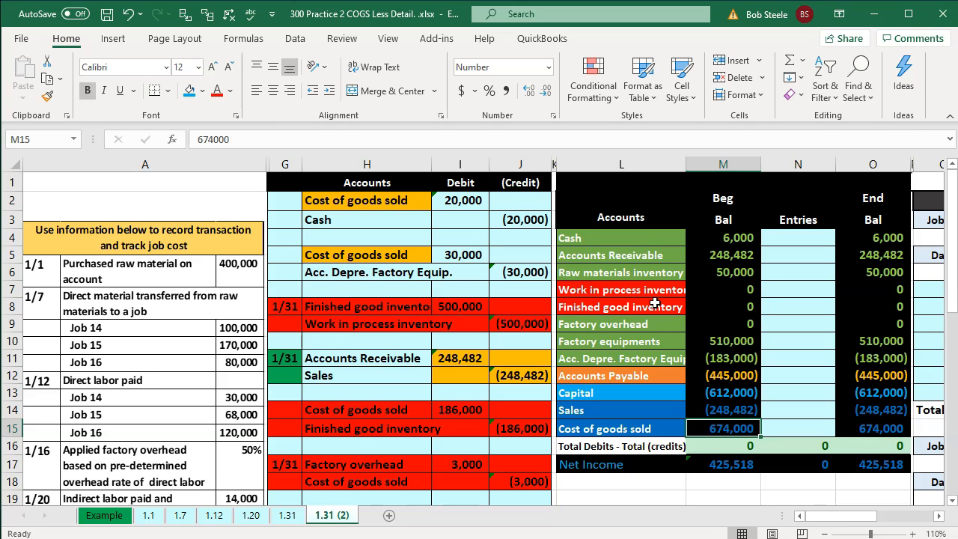
key("Right")
key("Right")
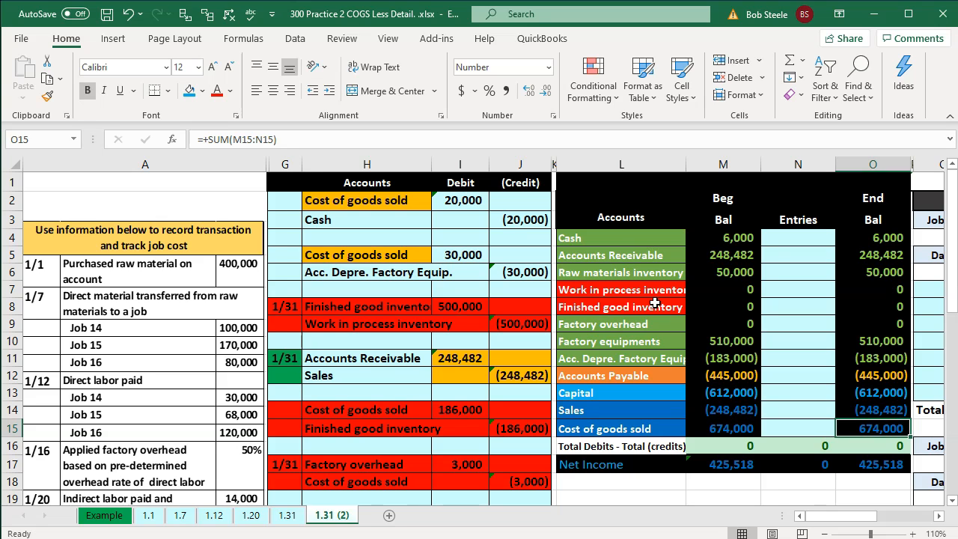
Look across from the cost of goods sold balance to the Job 14 cost record
key("Right")
key("Right")
key("Right")
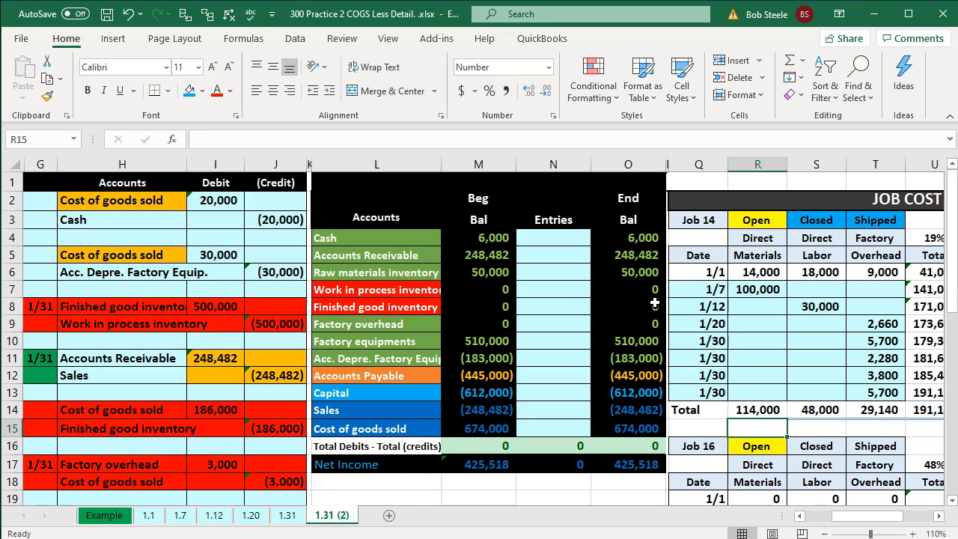
key("Right")
key("Right")
key("Right")
key("Right")
key("Right")
key("Right")
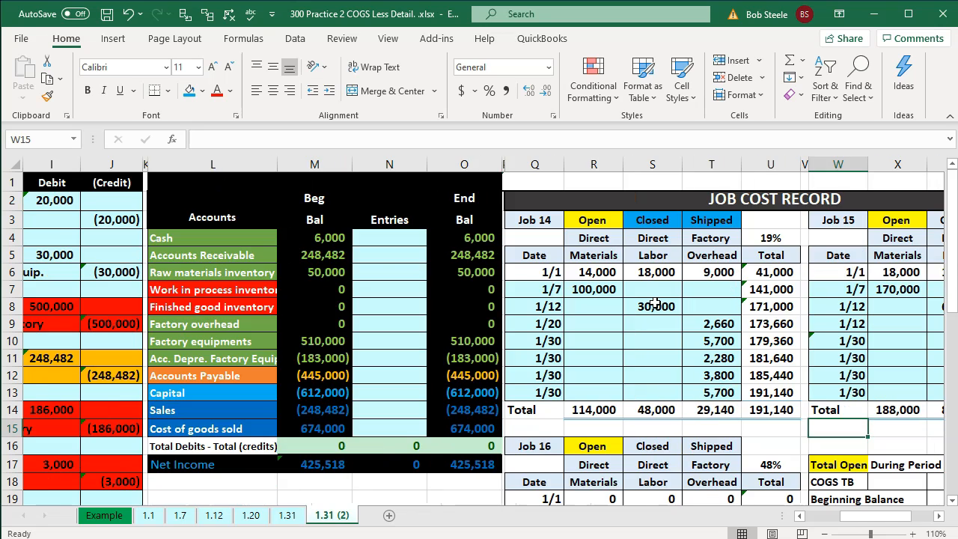
Compare the work in process inventory account with the job cost records, including Job 14's closed status and the open jobs reconciliation
left_click(225, 290)
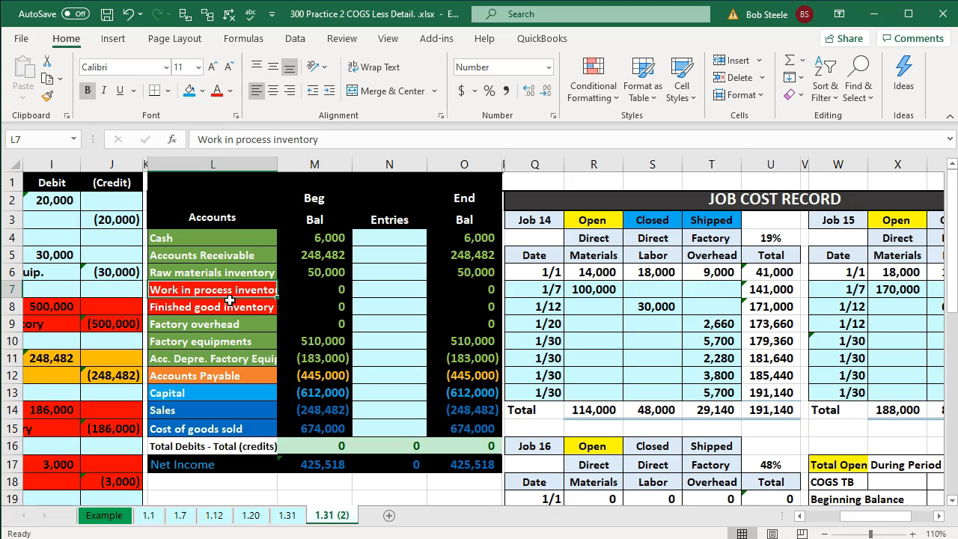
key("Right")
key("Right")
key("Right")
key("Right")
key("Right")
key("Right")
key("Right")
key("Right")
key("Right")
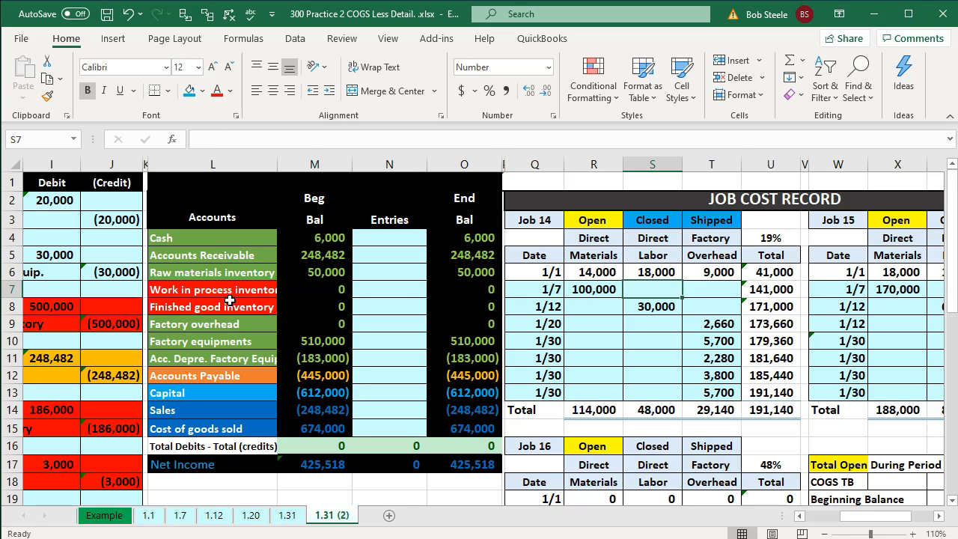
key("Right")
key("Right")
key("Right")
key("Right")
key("Right")
key("Right")
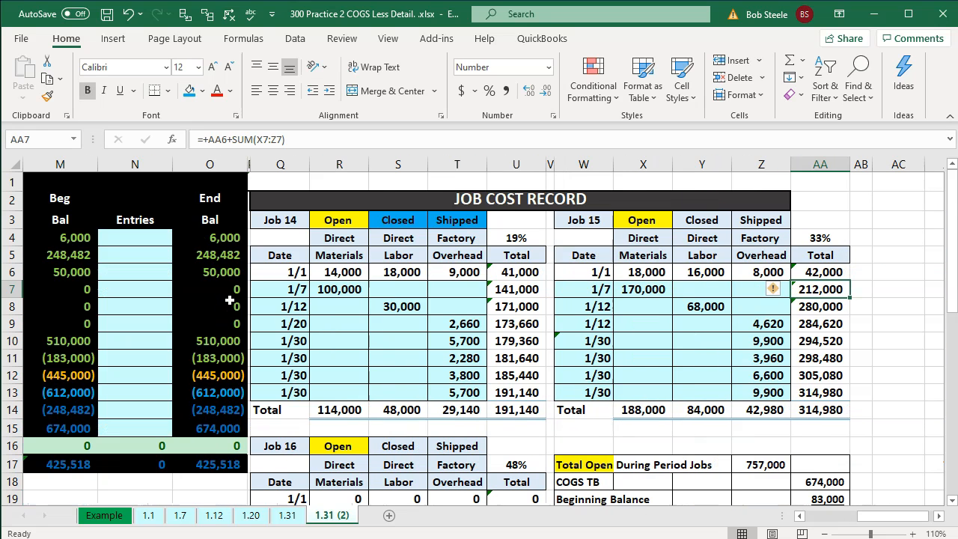
left_click(398, 220)
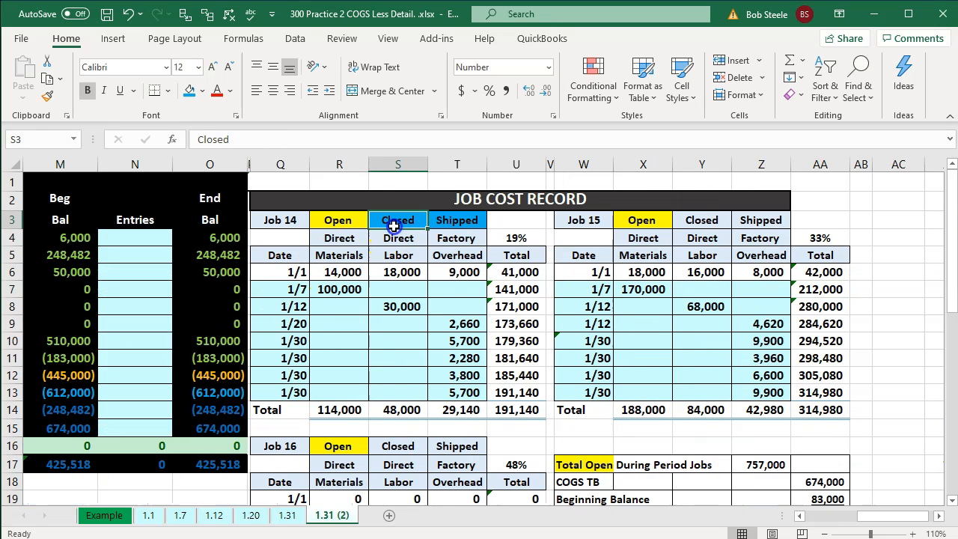
scroll(468, 329, "down", 1)
scroll(470, 339, "down", 1)
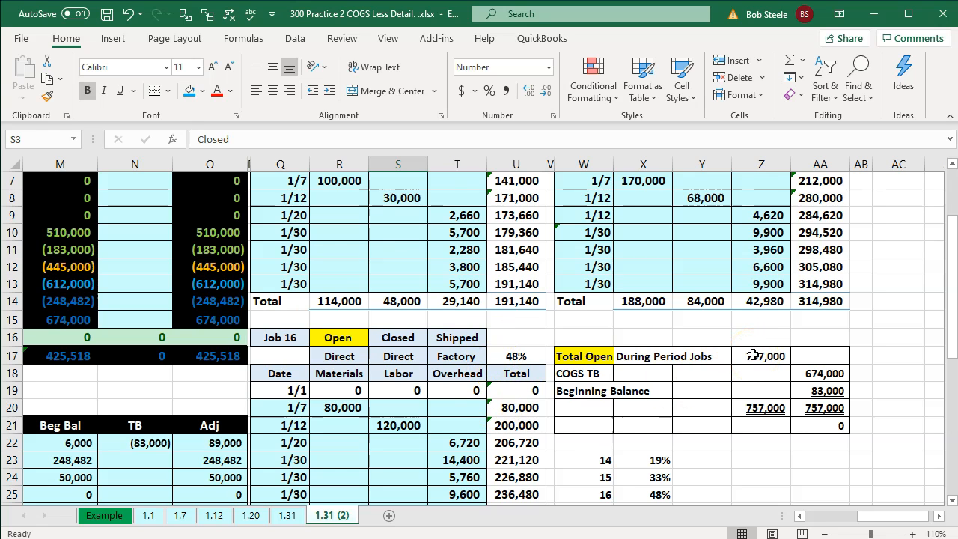
scroll(754, 355, "down", 1)
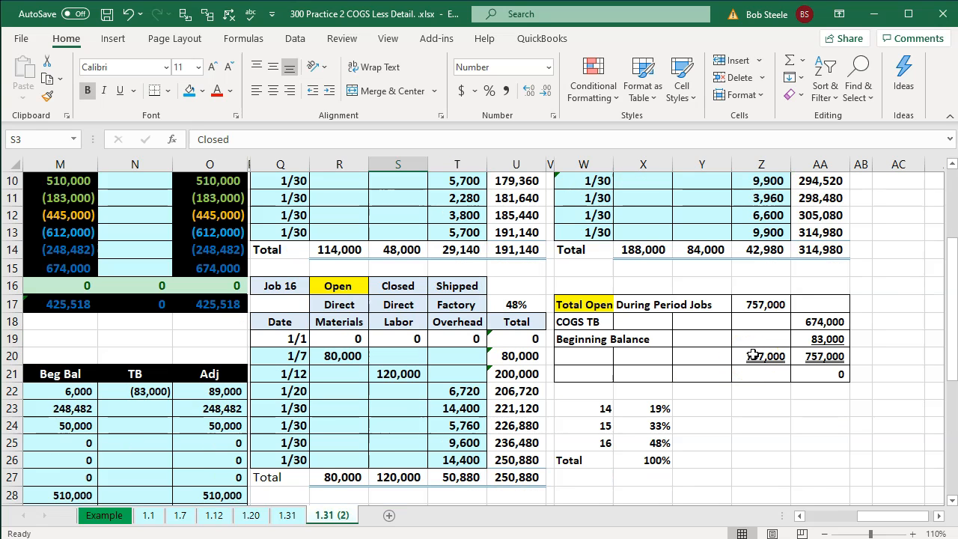
Select the Job 15 and Job 16 total costs together to check their sum
left_click(817, 250)
left_click(527, 480, "ctrl")
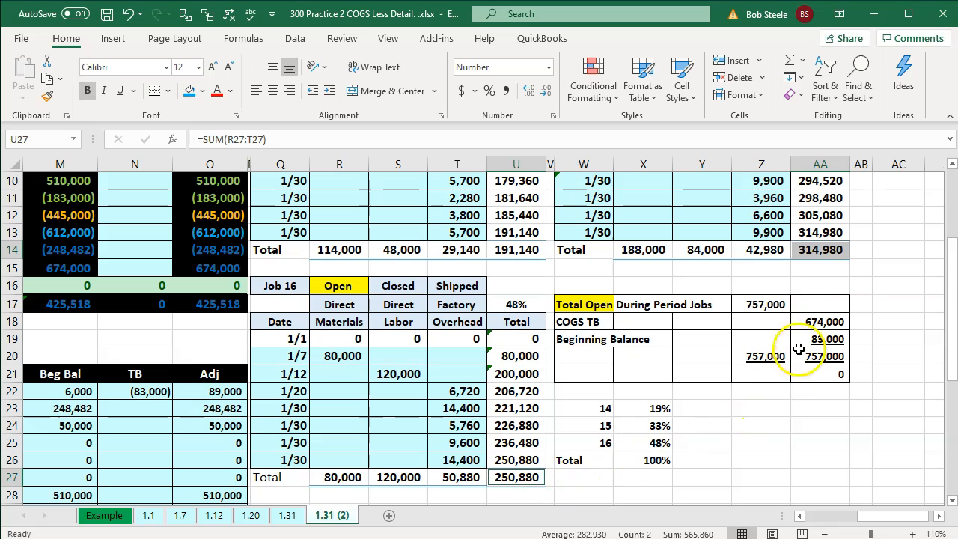
left_click(820, 288)
left_click(819, 257)
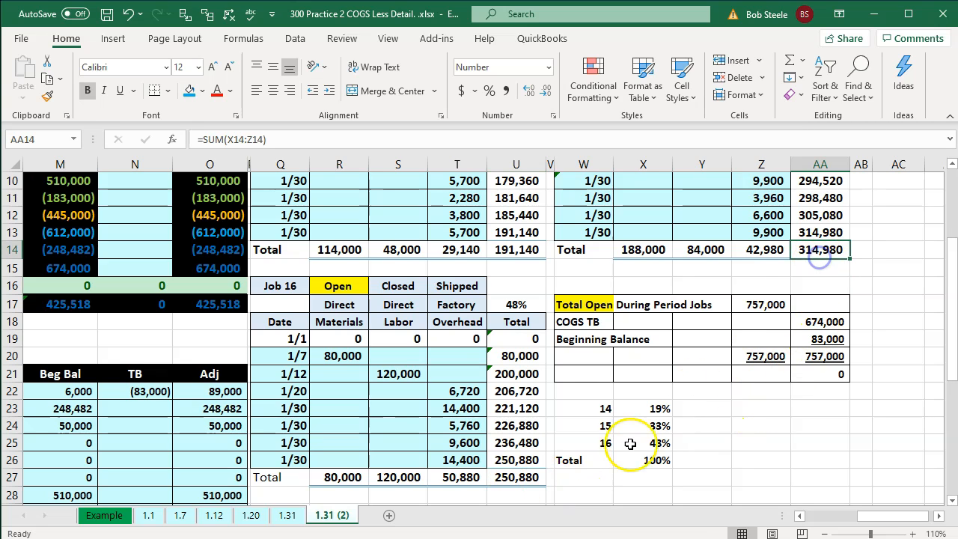
left_click(530, 478, "ctrl")
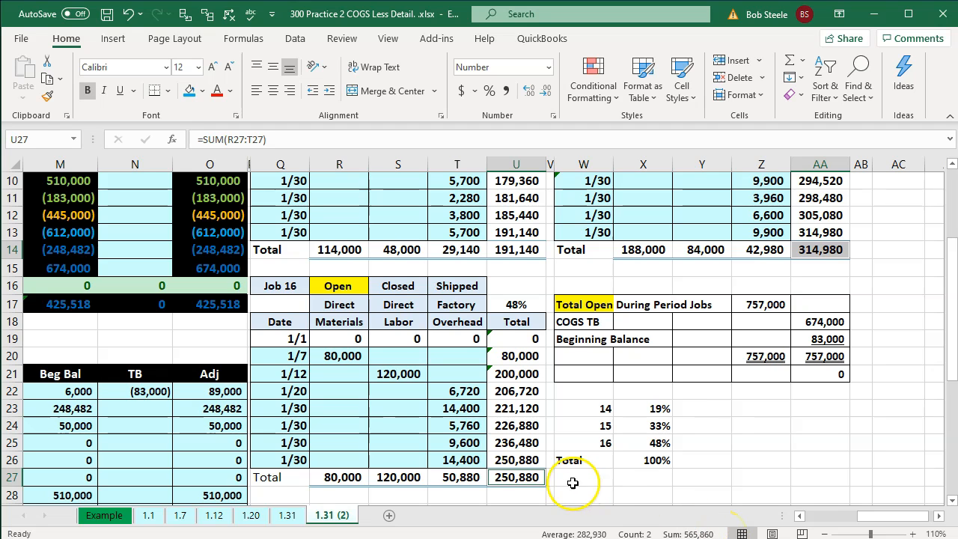
Return to the journal entries and examine the work in process debit of the adjusting entry
left_click(472, 445)
key("Left")
key("Left")
key("Left")
key("Left")
key("Left")
key("Left")
key("Left")
key("Left")
key("Left")
key("Left")
key("Left")
key("Left")
key("Left")
key("Left")
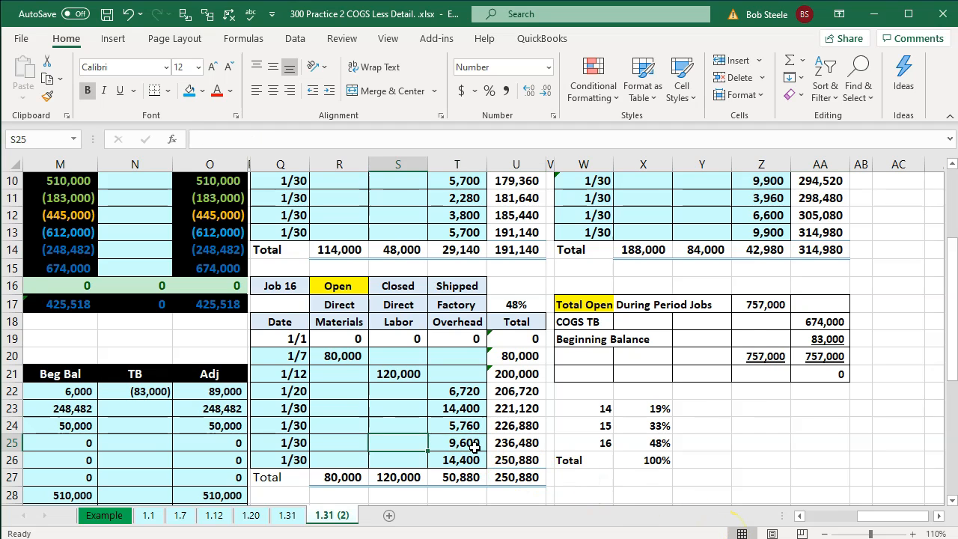
key("Right")
key("Right")
key("Right")
key("Up")
key("Up")
key("Up")
key("Up")
key("Up")
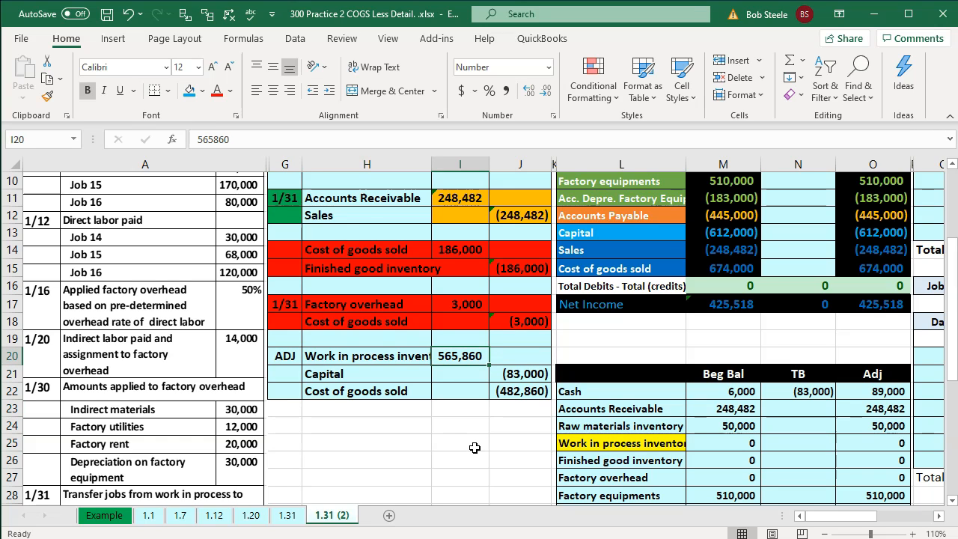
Check the trial balance's entry cells for cost of goods sold and capital against the job cost records and open jobs reconciliation
scroll(475, 448, "up", 2)
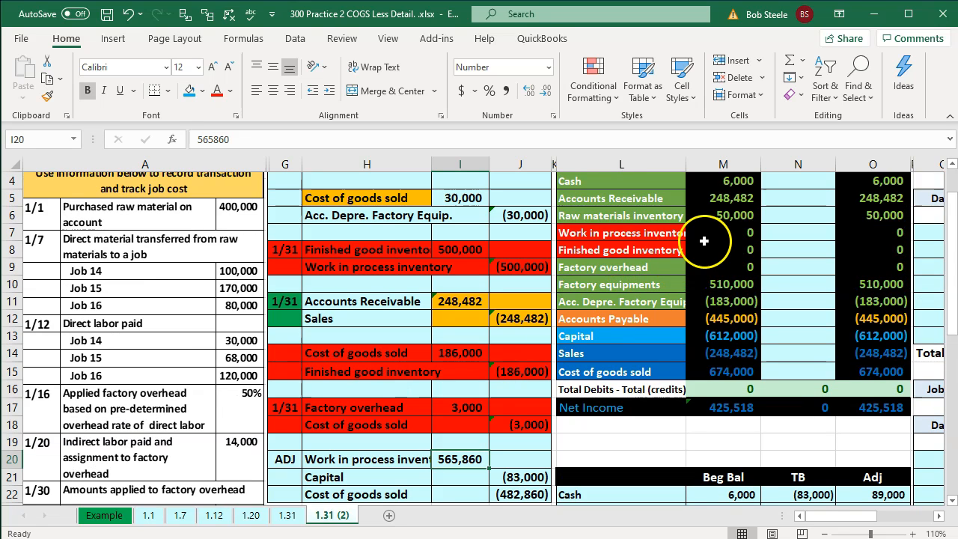
left_click(781, 374)
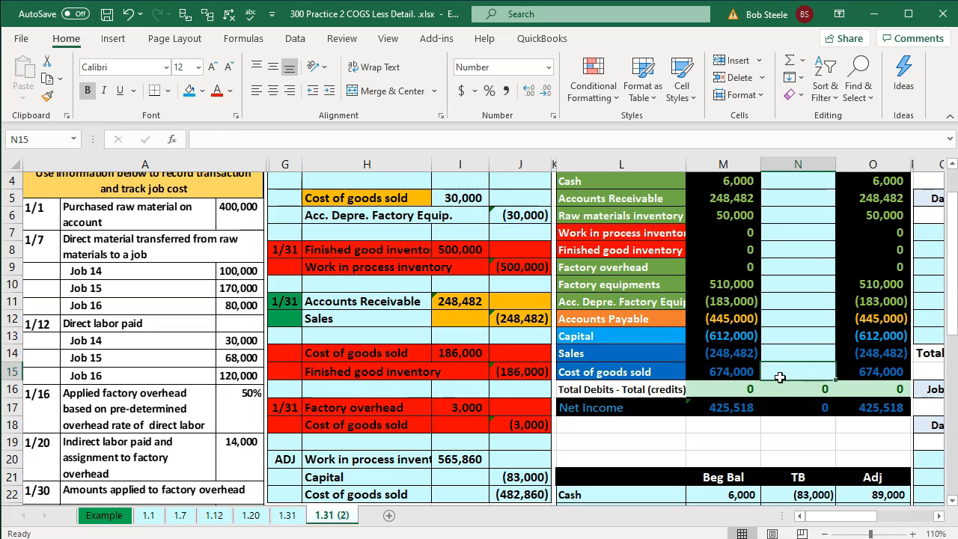
left_click(787, 334)
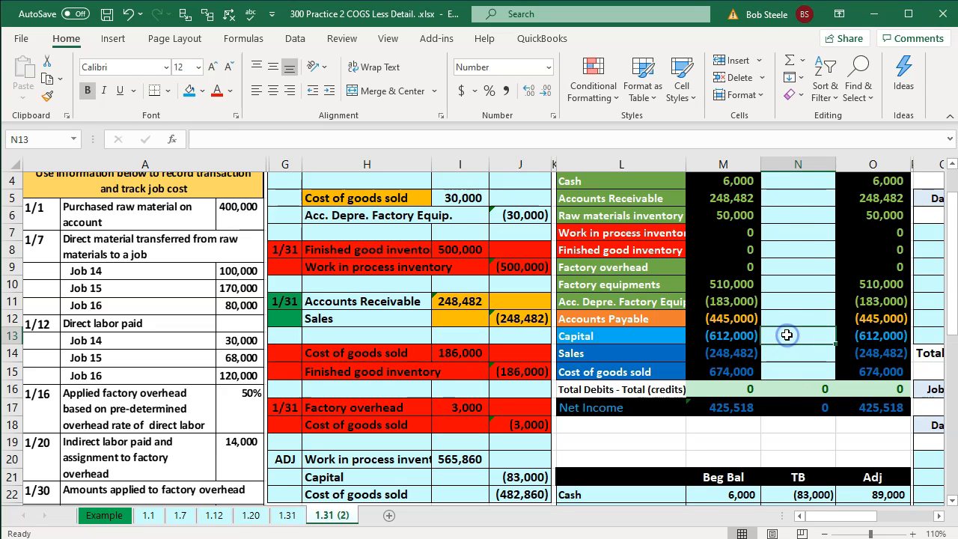
key("Right")
key("Right")
key("Right")
key("Right")
key("Right")
key("Right")
key("Right")
key("Right")
key("Right")
key("Right")
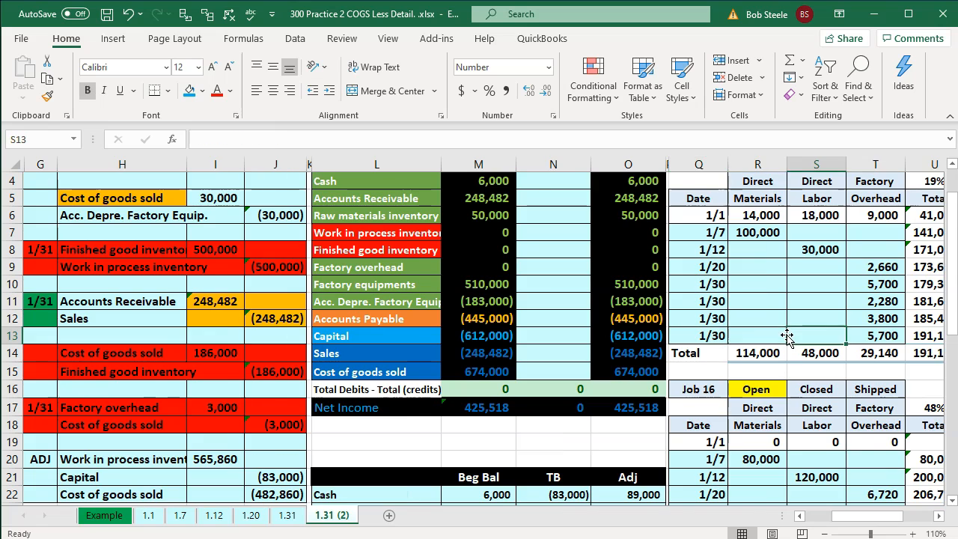
key("Right")
key("Right")
key("Right")
key("Right")
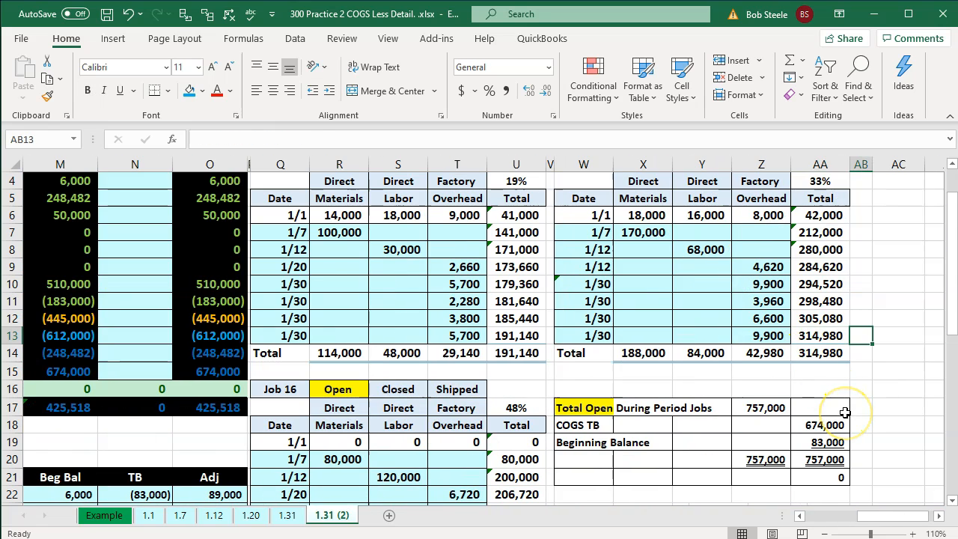
Inspect the formulas behind the reconciliation's total open jobs, COGS TB and beginning balance amounts
double_click(770, 408)
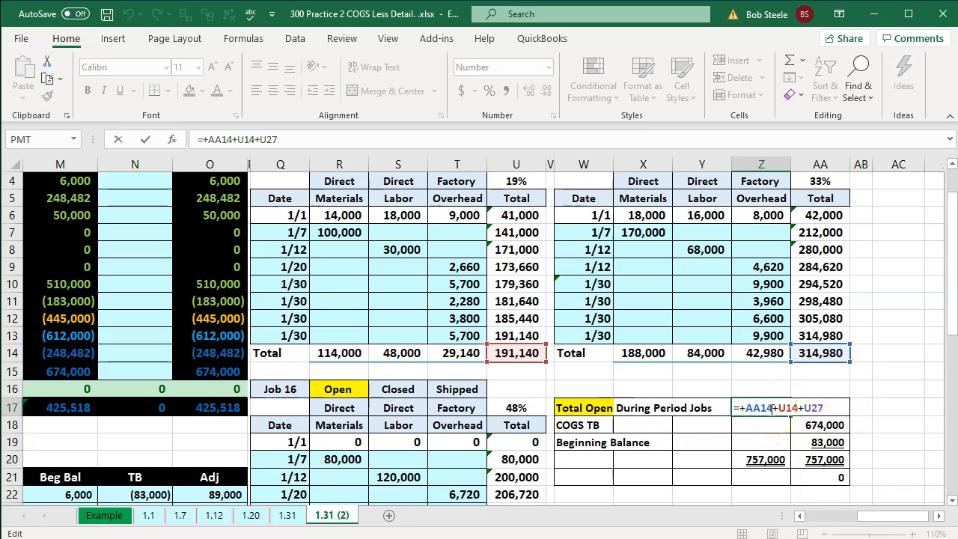
key("Return")
left_click(822, 424)
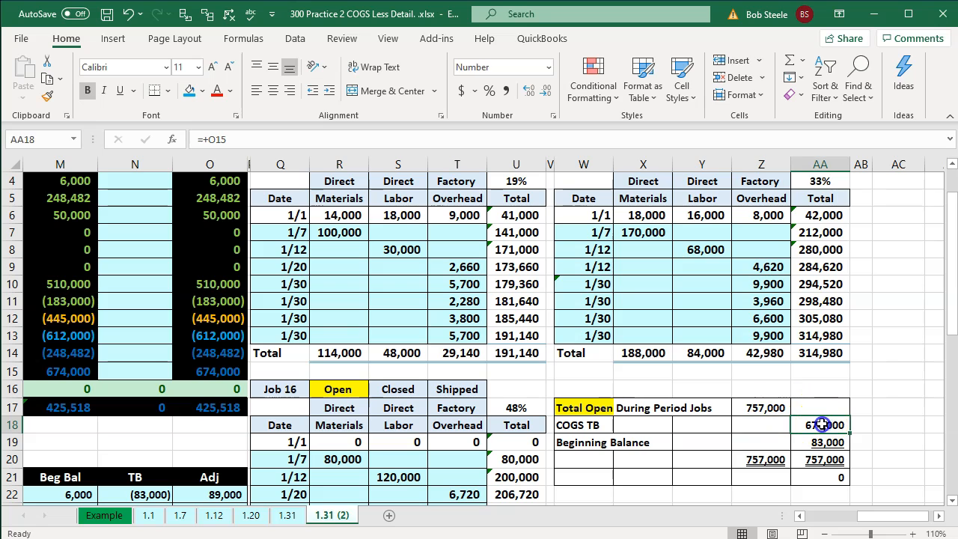
double_click(824, 424)
key("Return")
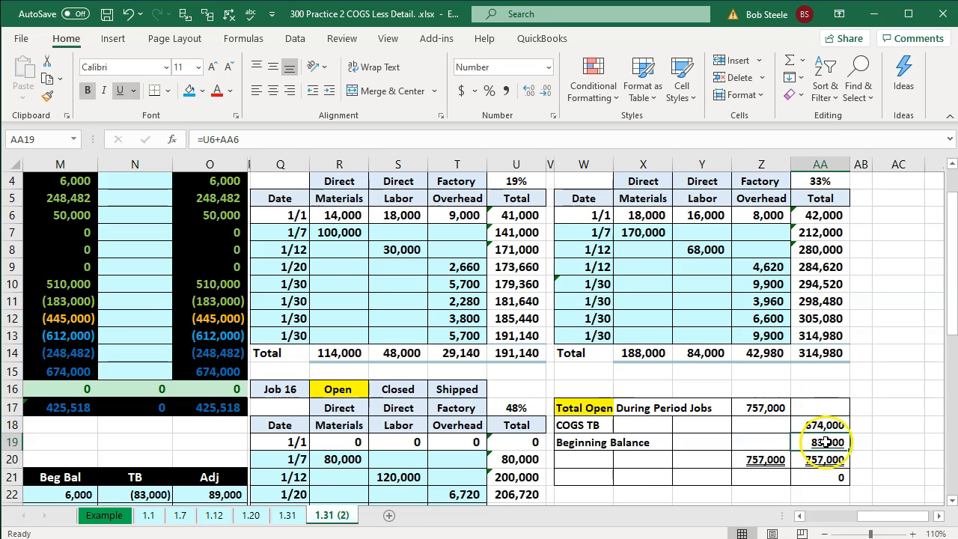
double_click(821, 441)
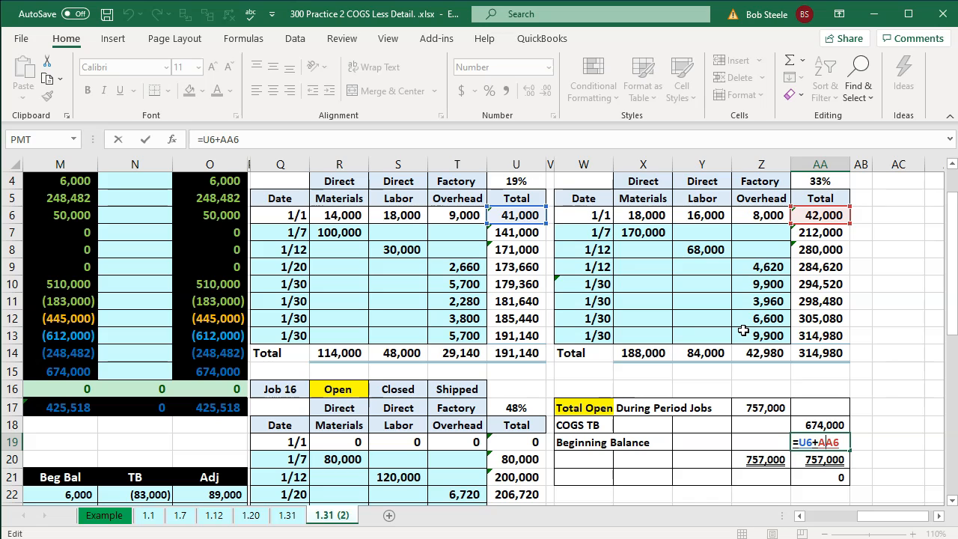
key("Return")
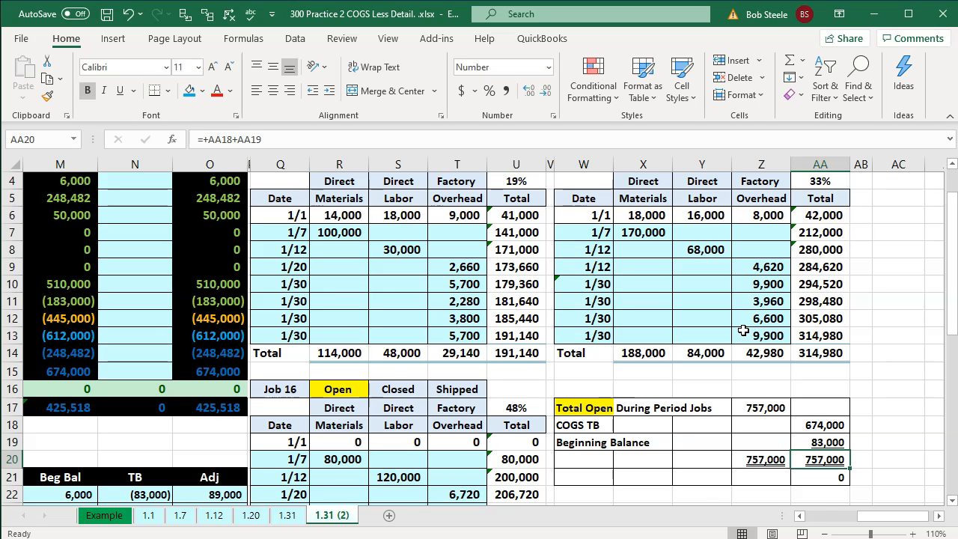
Return to the trial balance and examine the Cost of goods sold and Capital accounts
key("Up")
key("Left")
key("Left")
key("Left")
key("Left")
key("Left")
key("Left")
key("Left")
key("Left")
key("Left")
key("Left")
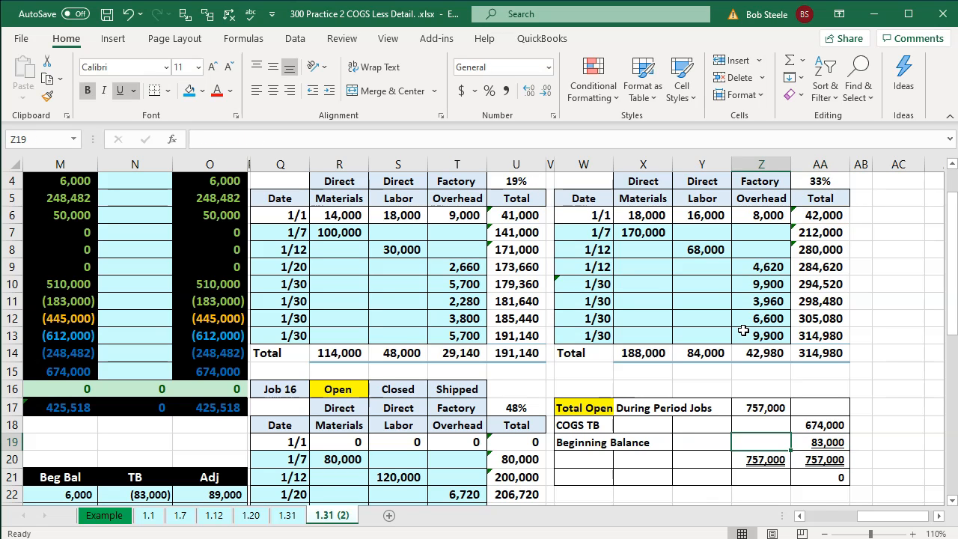
key("Left")
key("Left")
key("Left")
key("Left")
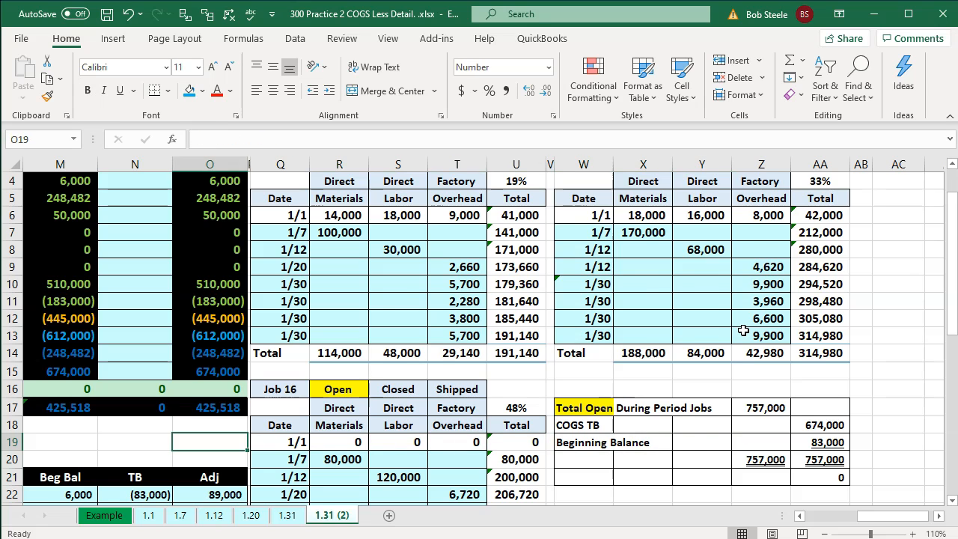
key("Up")
key("Up")
key("Up")
key("Up")
key("Up")
key("Up")
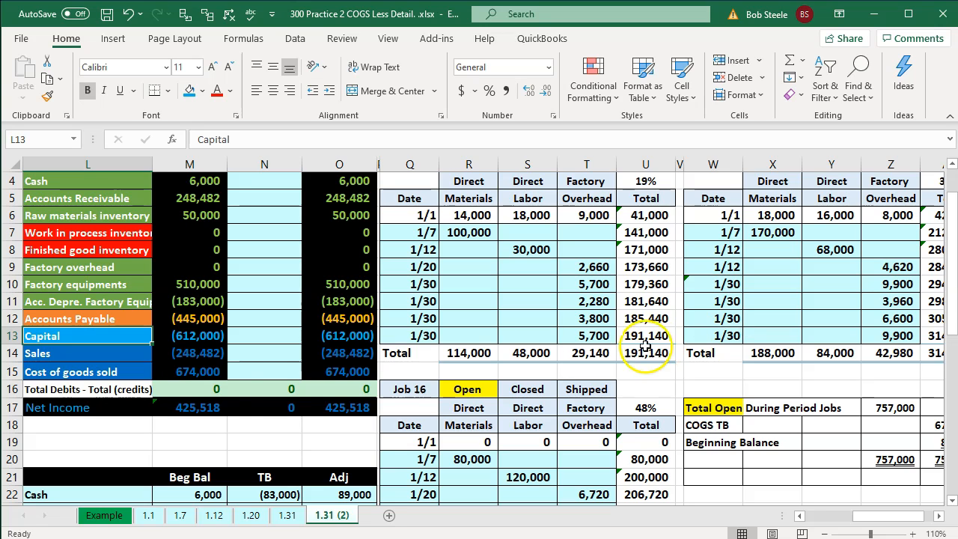
left_click(89, 372)
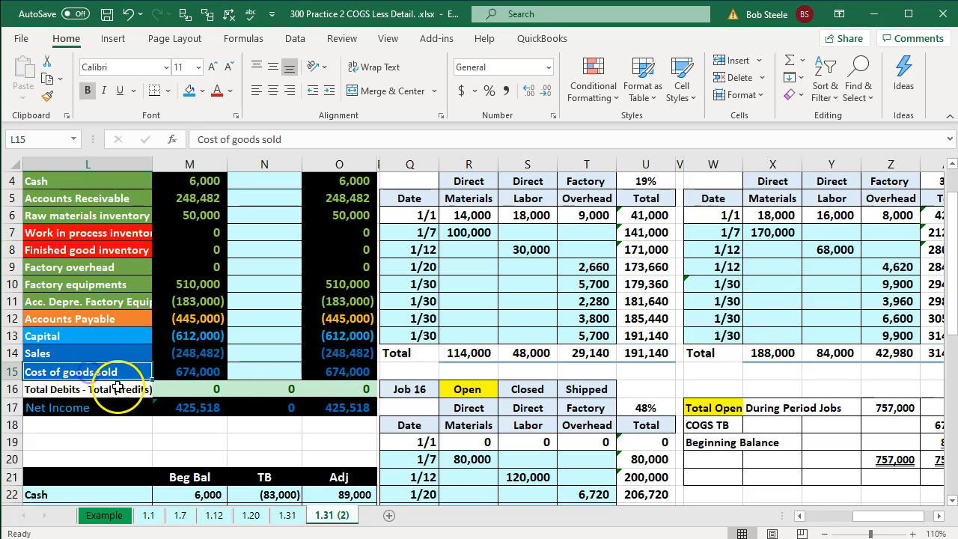
left_click(113, 338)
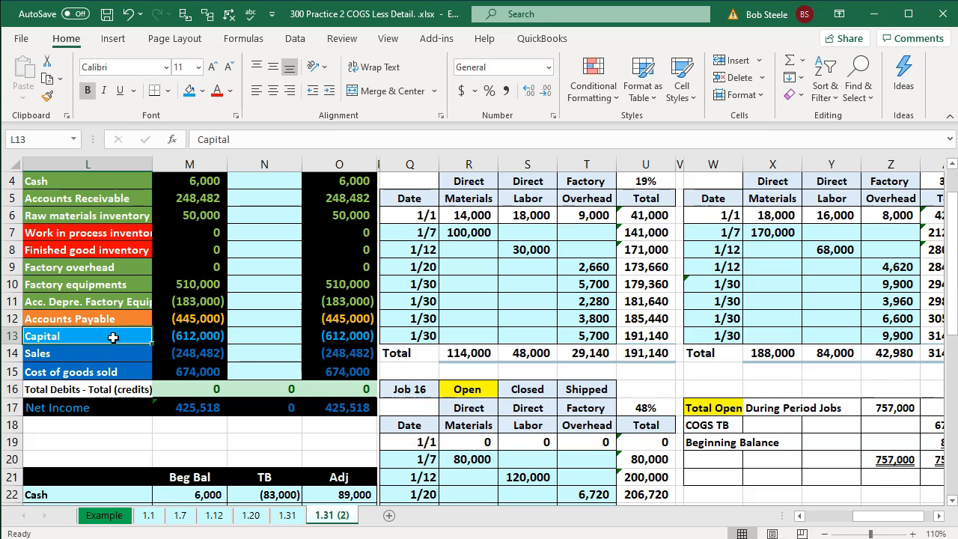
Go back to the journal entries and examine the capital credit in the adjusting entry
key("Left")
key("Left")
key("Left")
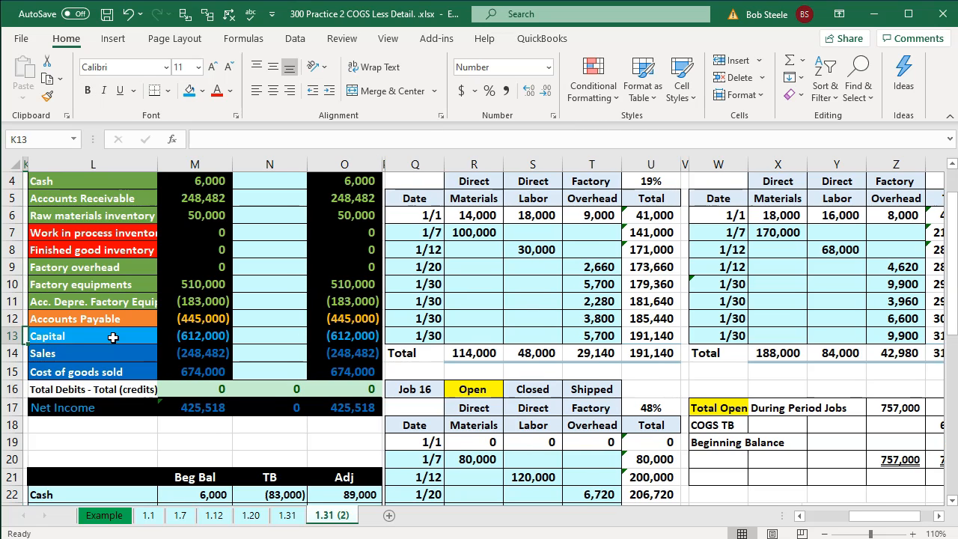
key("Down")
key("Down")
key("Down")
key("Down")
key("Down")
key("Down")
key("Down")
key("Down")
key("Left")
key("Right")
key("Right")
key("Right")
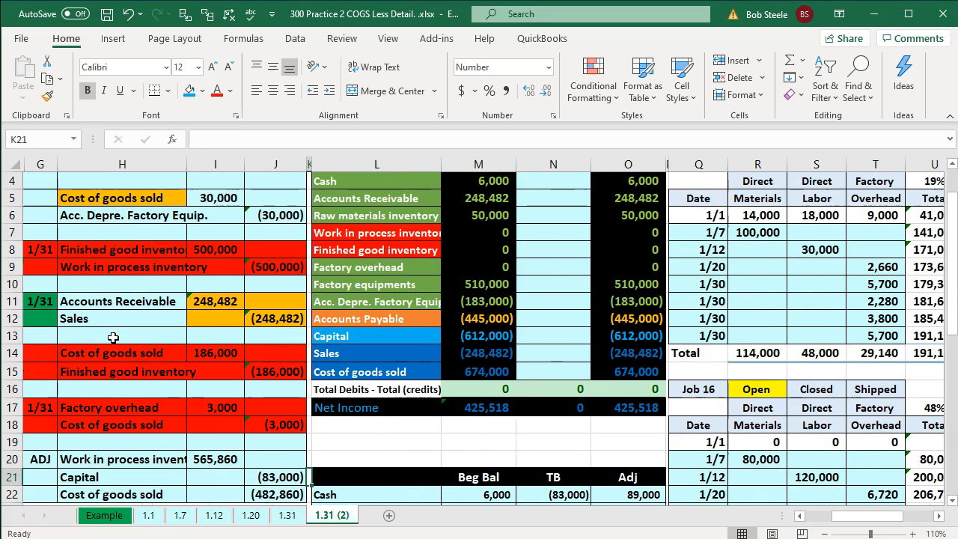
key("Left")
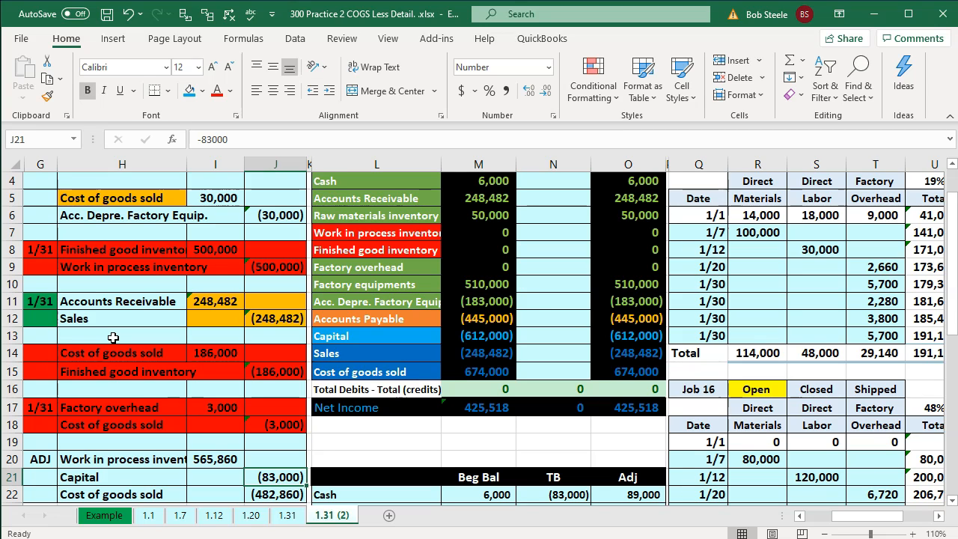
key("Down")
key("Down")
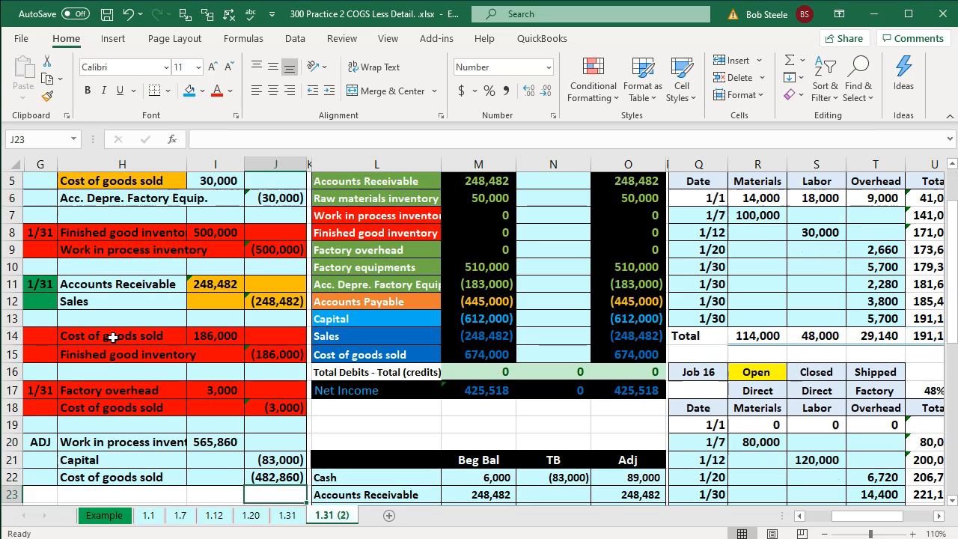
Review the adjusting entry's work in process debit and its capital and cost of goods sold credits against the trial balance
left_click(221, 441)
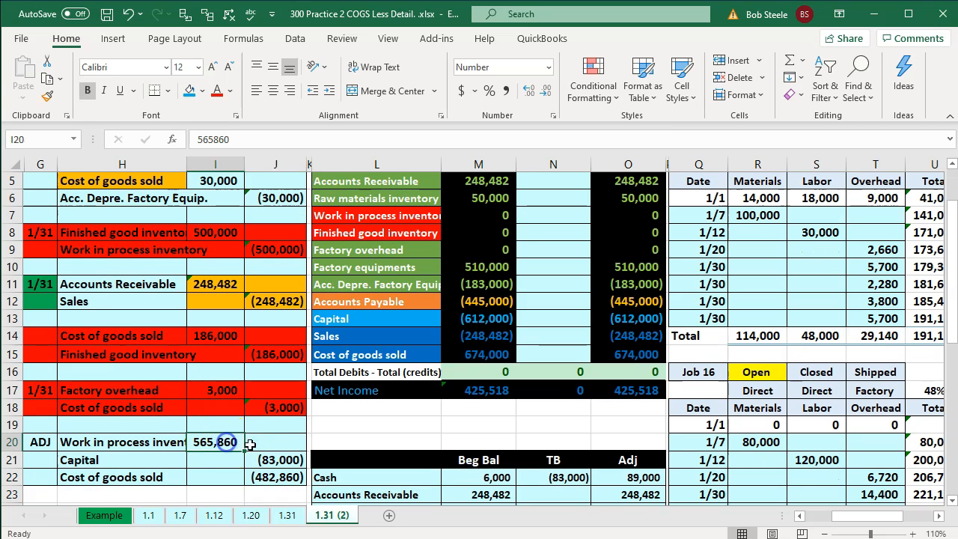
left_click(278, 459)
left_click(277, 477)
scroll(354, 436, "down", 1)
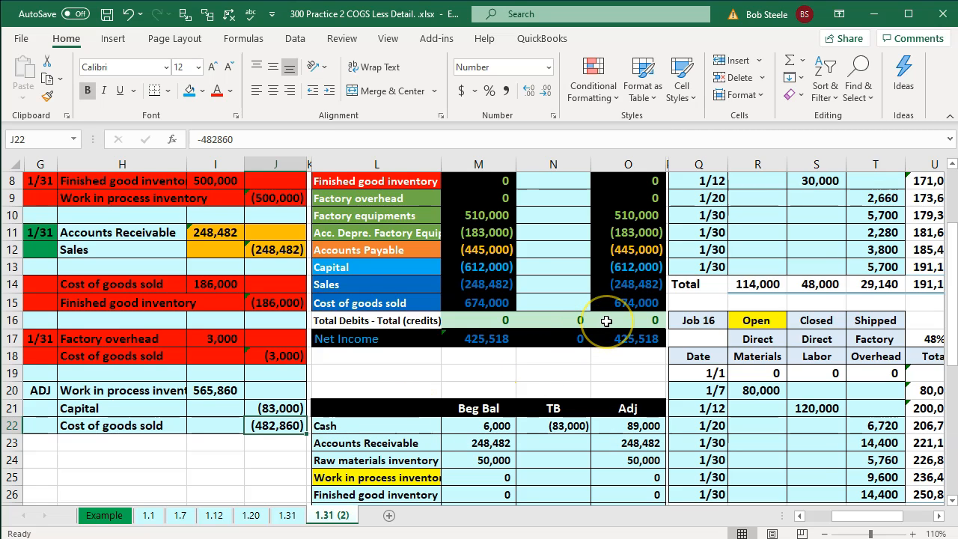
scroll(607, 320, "up", 1)
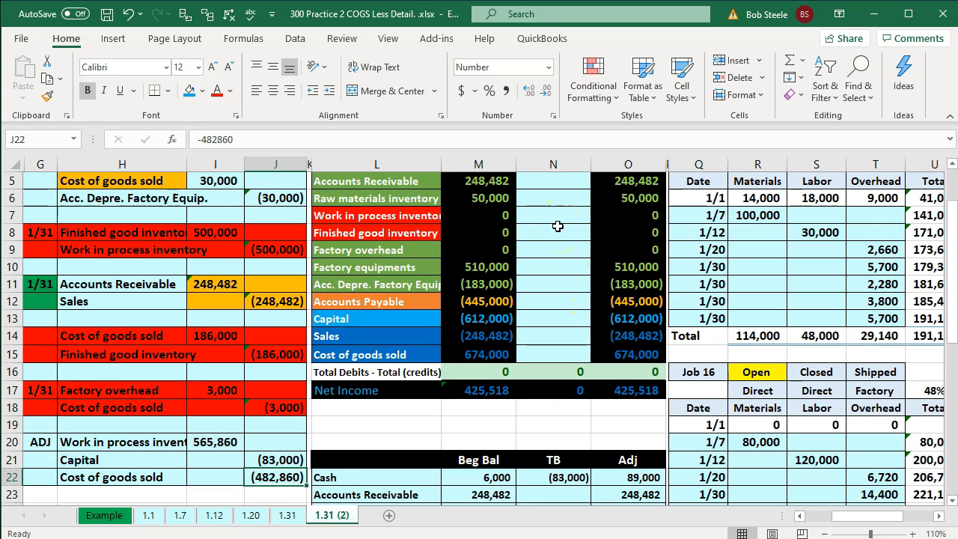
scroll(557, 226, "down", 1)
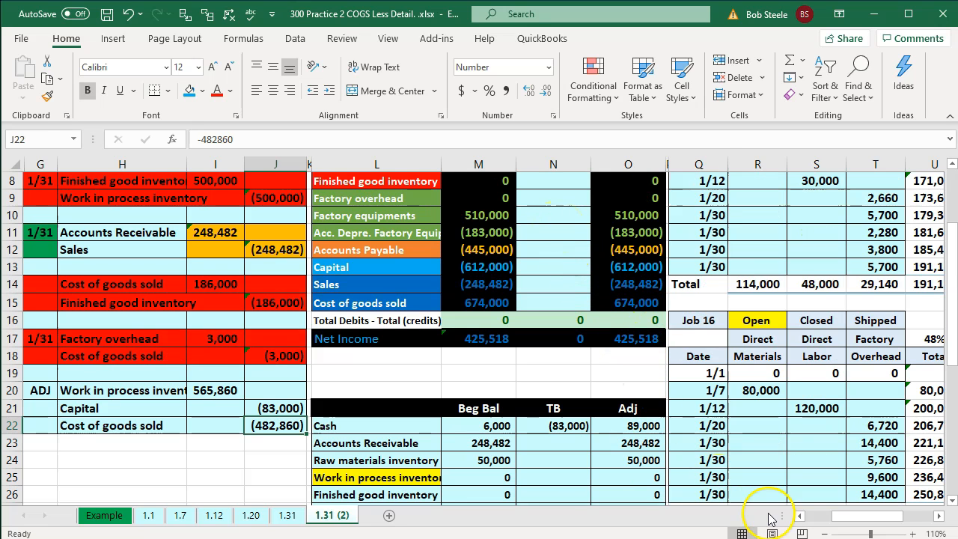
Examine Job 14's costs added during the period in its job cost record and return to the adjusting entry
left_click_drag(866, 515, 895, 515)
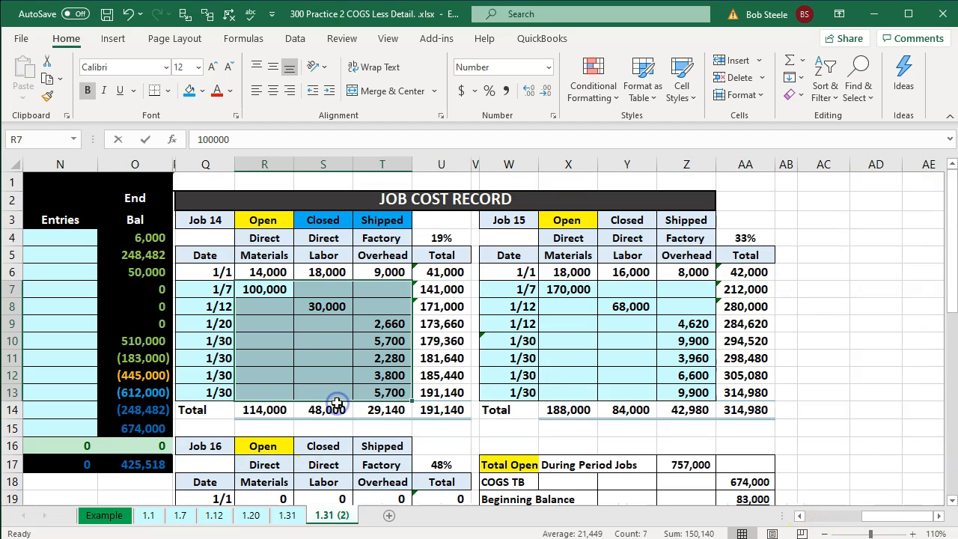
key("F2")
key("Return")
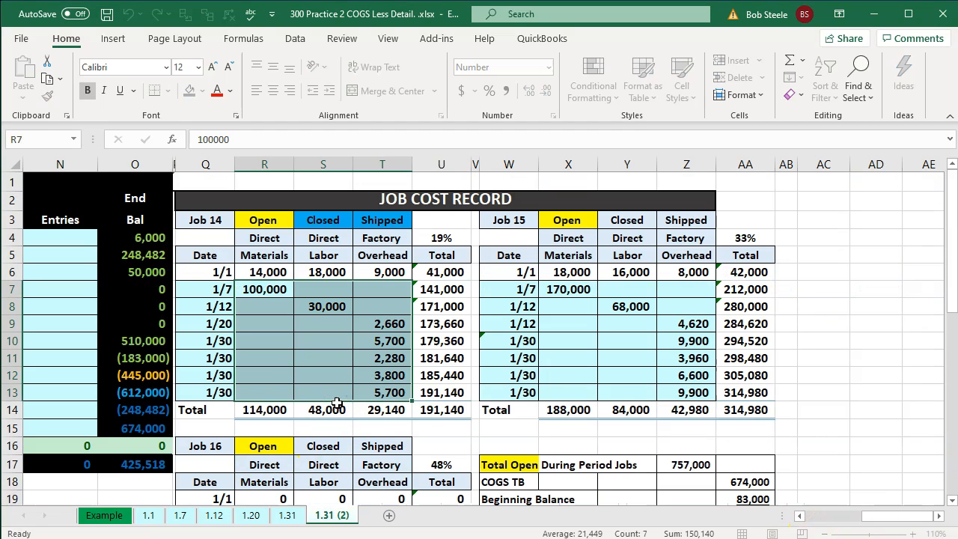
key("Down")
key("Left")
key("Left")
key("Left")
key("Left")
key("Left")
key("Left")
key("Left")
key("Left")
key("Left")
key("Left")
key("Down")
key("Down")
key("Down")
key("Down")
key("Down")
key("Down")
key("Down")
key("Down")
key("Down")
key("Down")
key("Down")
key("Down")
key("Down")
key("Down")
key("Down")
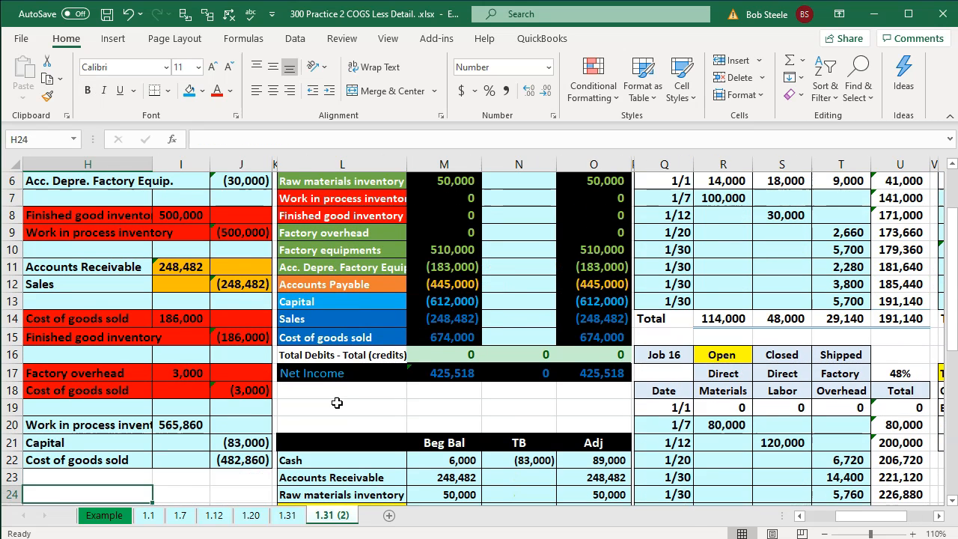
Post the adjusting entry's work in process debit to the Work in process inventory row's Entries cell with =I20
scroll(337, 402, "up", 1)
left_click(492, 247)
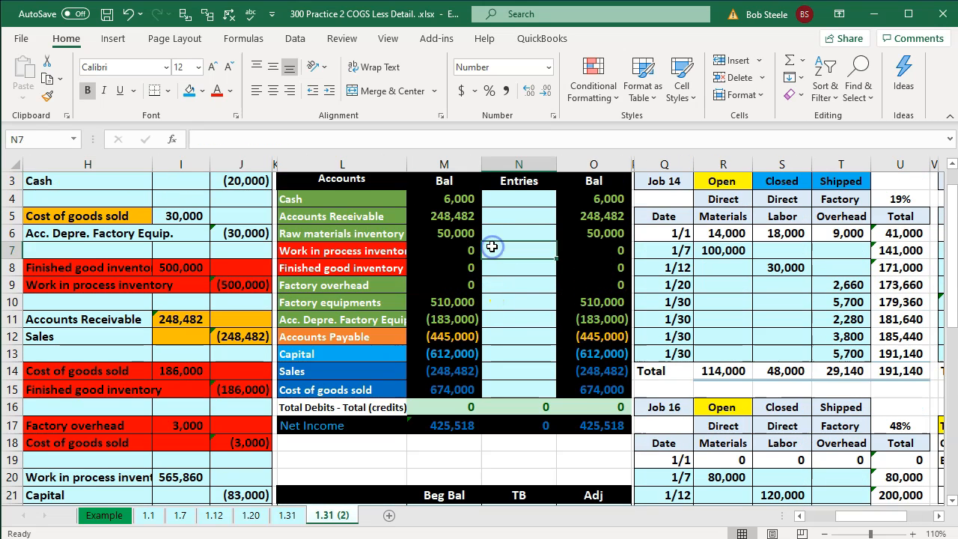
type("=")
scroll(492, 247, "down", 1)
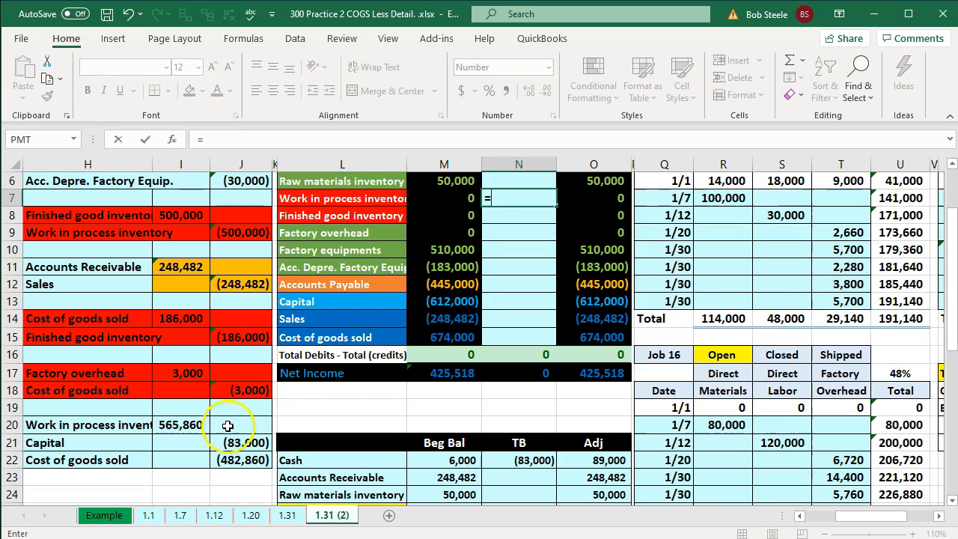
left_click(176, 425)
key("Return")
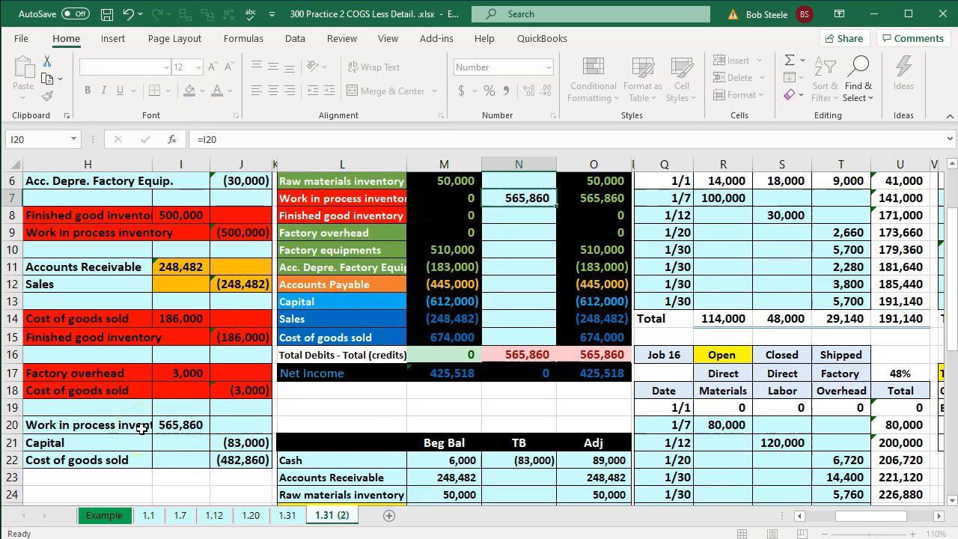
Post the adjusting entry's capital credit to the Capital row of the trial balance Entries column with =J21
left_click(505, 301)
type("=")
key("Down")
key("Down")
key("Down")
key("Down")
key("Down")
key("Down")
key("Down")
key("Down")
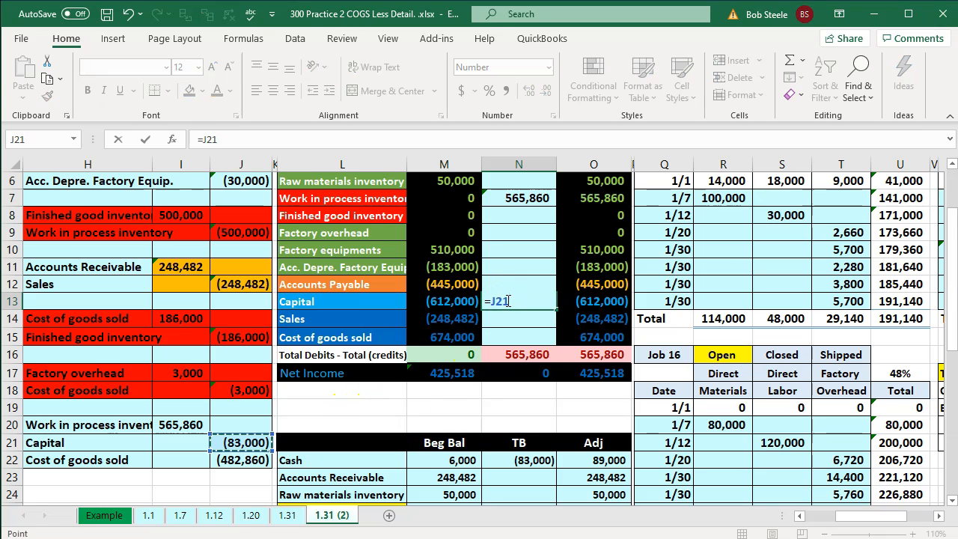
key("Return")
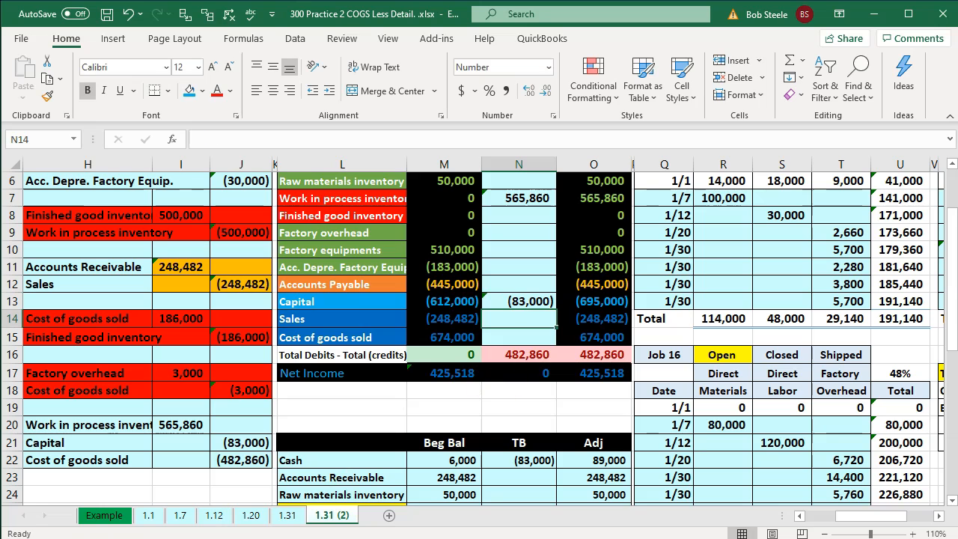
Post the adjusting entry's cost of goods sold credit to the Cost of goods sold row's Entries cell with =J22
left_click(515, 332)
type("=")
key("Down")
key("Down")
key("Down")
key("Down")
key("Left")
key("Left")
key("Left")
key("Left")
key("Down")
key("Down")
key("Down")
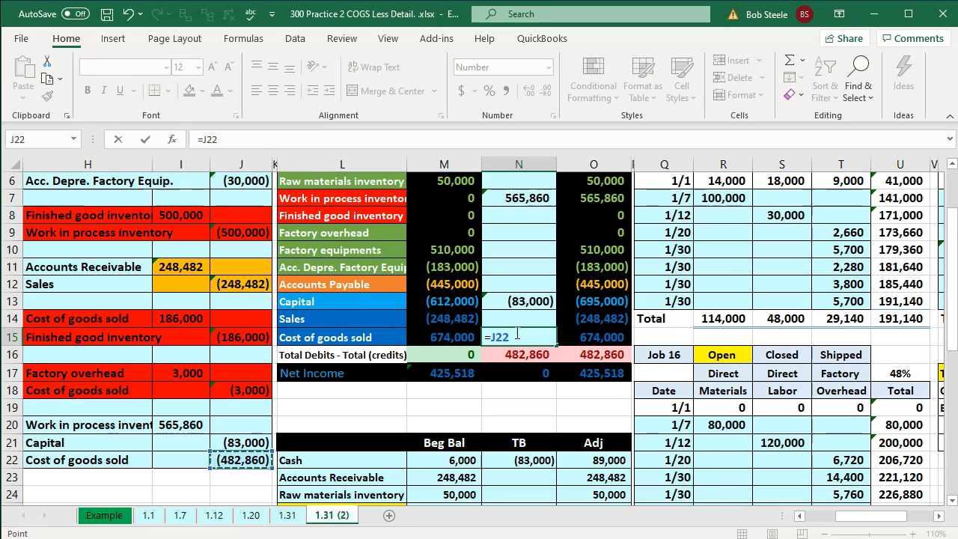
key("Return")
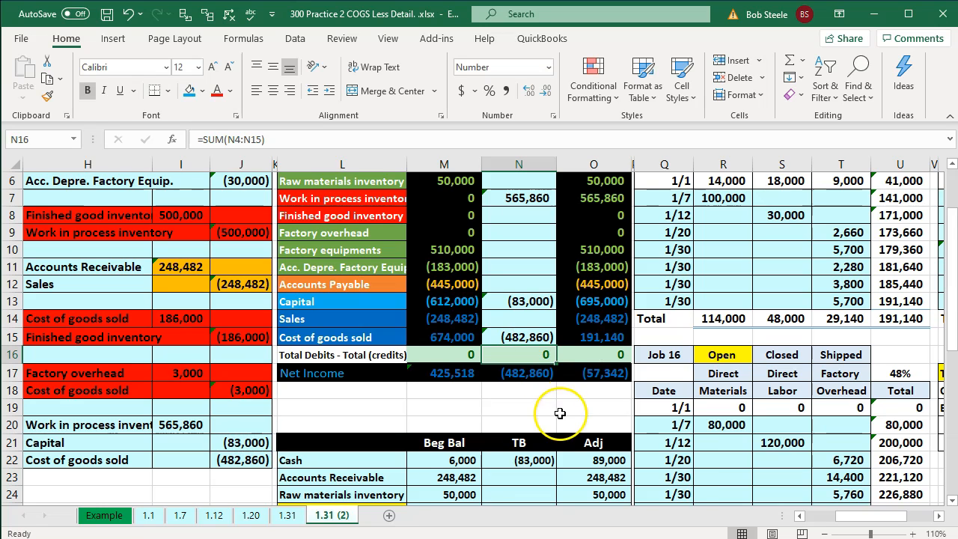
Compare the cost of goods sold ending balance in the trial balance with Job 14's total cost in the job cost record
left_click(601, 336)
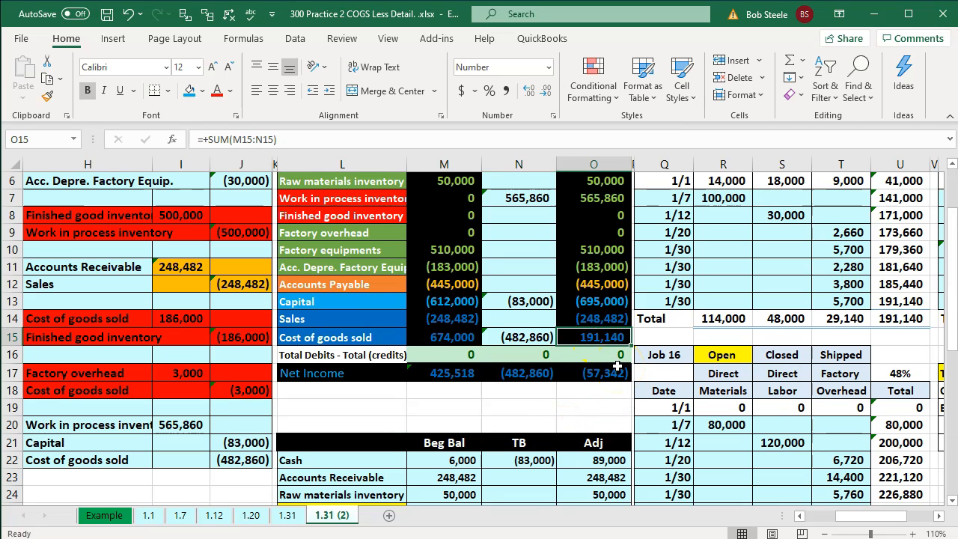
key("Right")
key("Right")
key("Right")
key("Right")
key("Right")
key("Right")
key("Right")
key("Right")
key("Right")
key("Right")
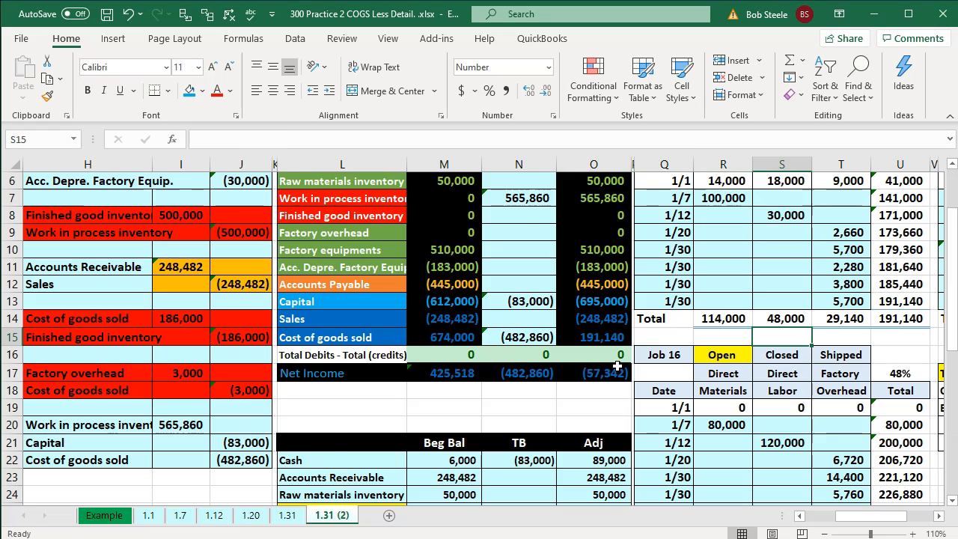
key("Right")
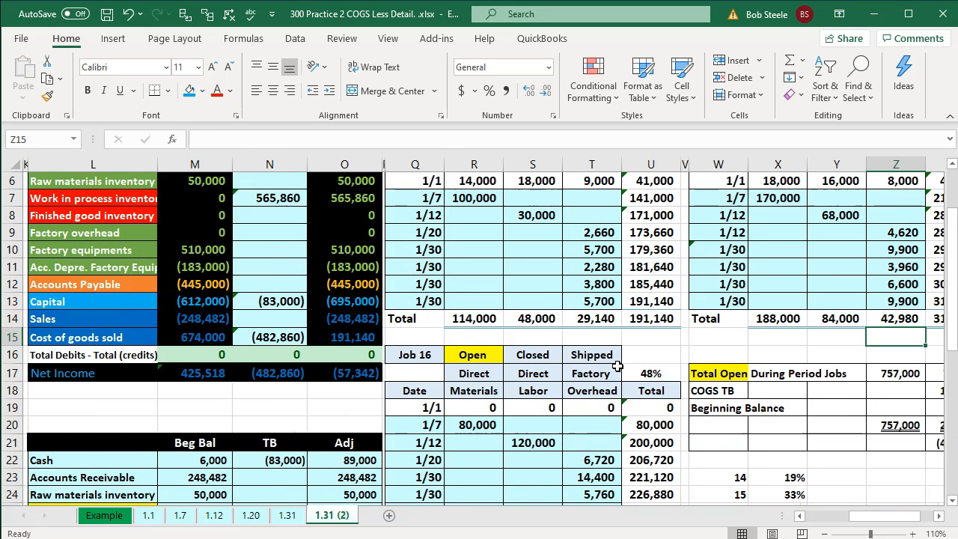
scroll(617, 366, "up", 2)
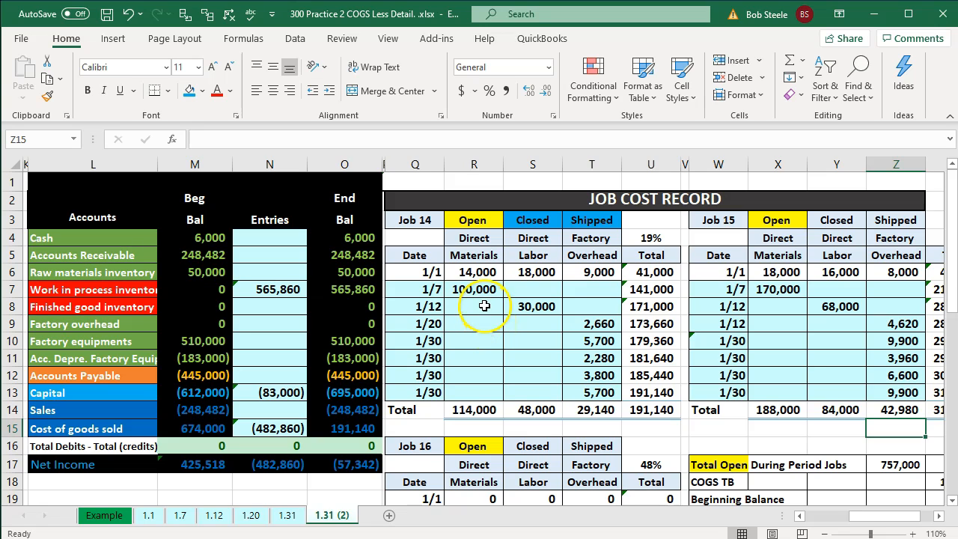
left_click(671, 410)
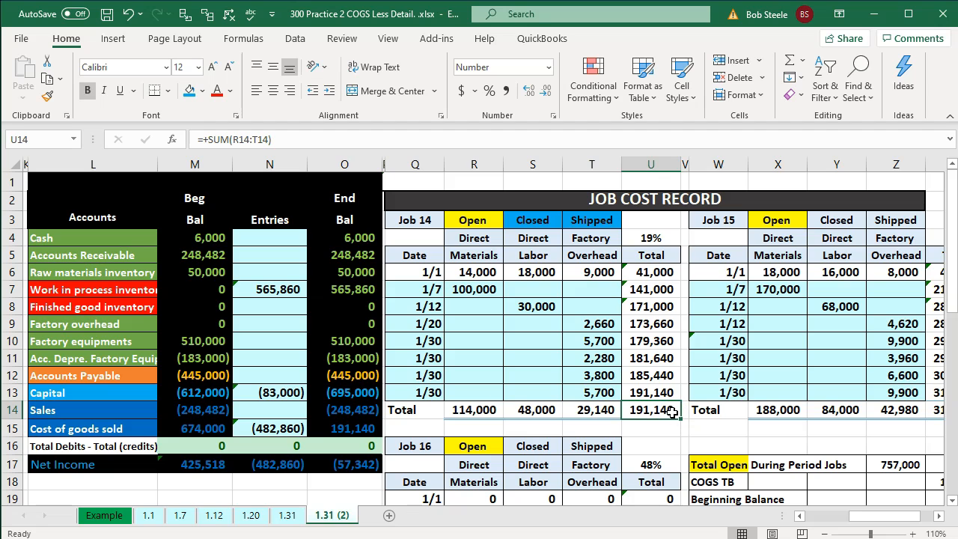
Select the total costs of Job 15 and Job 16 together to check their combined sum
scroll(672, 411, "down", 1)
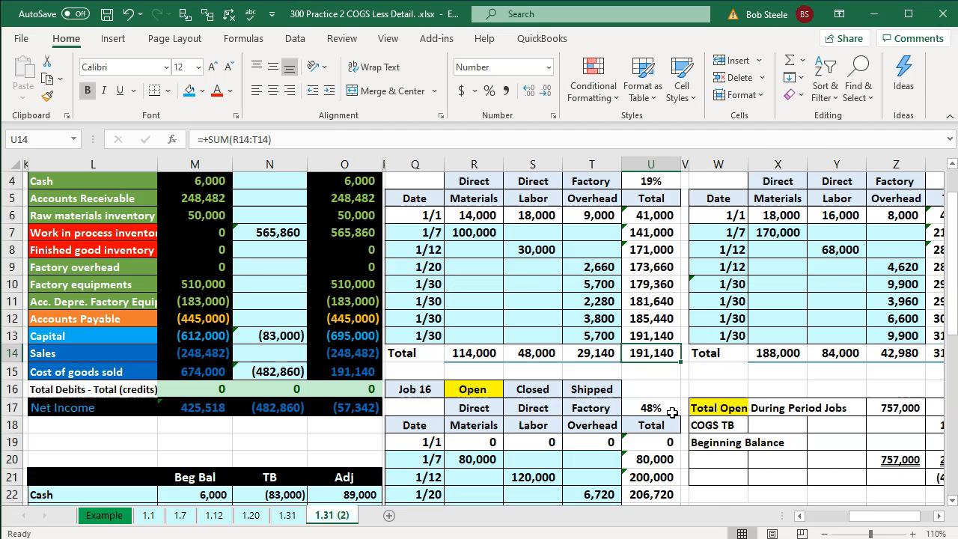
left_click(938, 517)
left_click(938, 516)
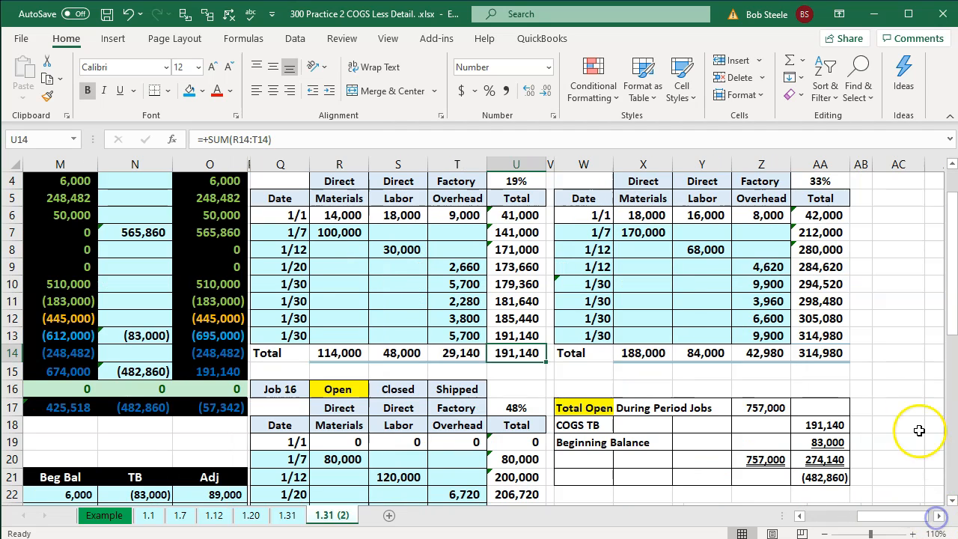
left_click(831, 353)
scroll(831, 356, "down", 2)
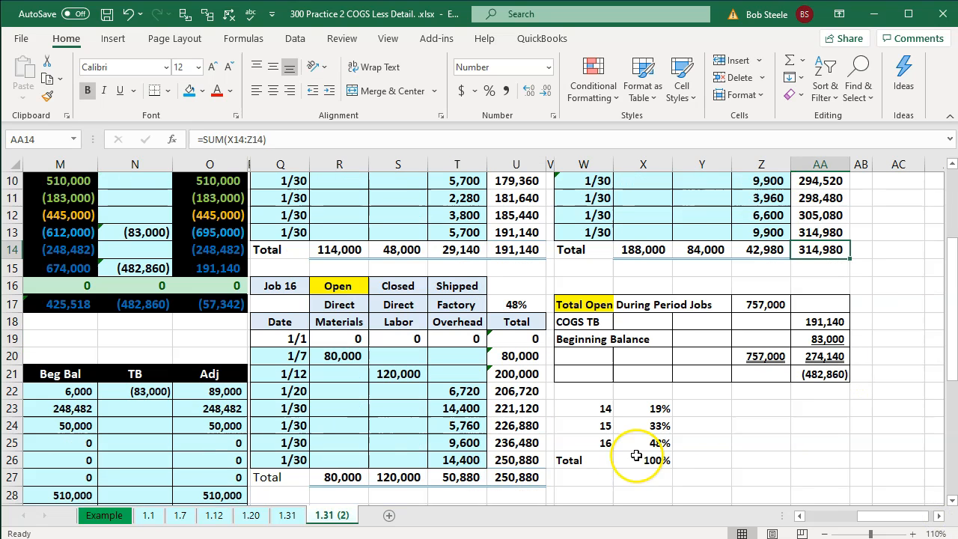
left_click(522, 479, "ctrl")
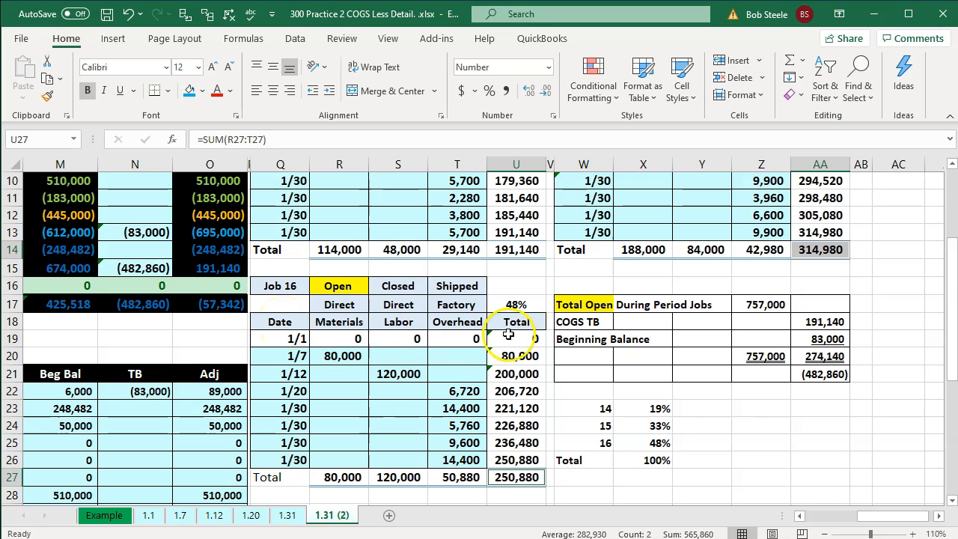
Review the trial balance's ending balances alongside Job 14's overhead costs and allocation percentage
scroll(511, 337, "up", 1)
left_click(212, 284)
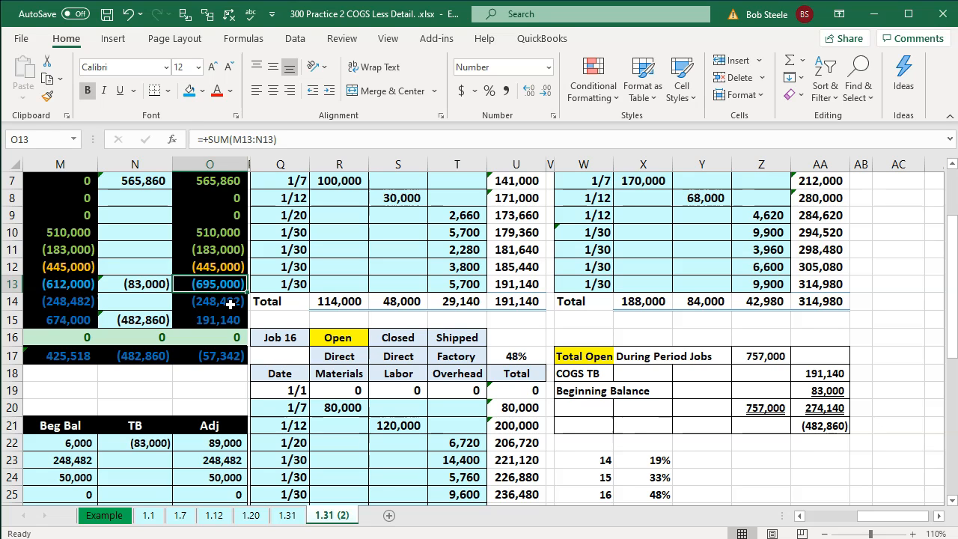
key("Left")
key("Left")
key("Left")
key("Left")
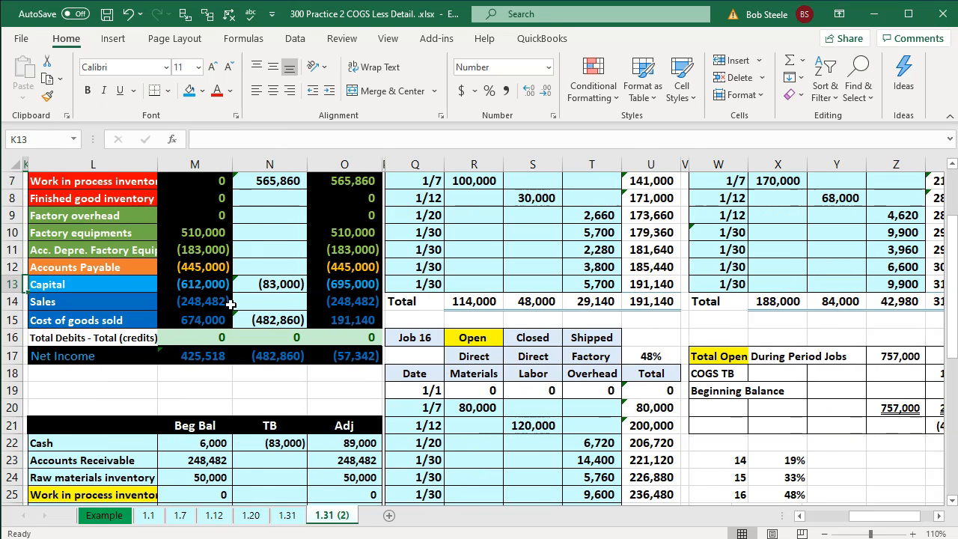
scroll(231, 304, "up", 1)
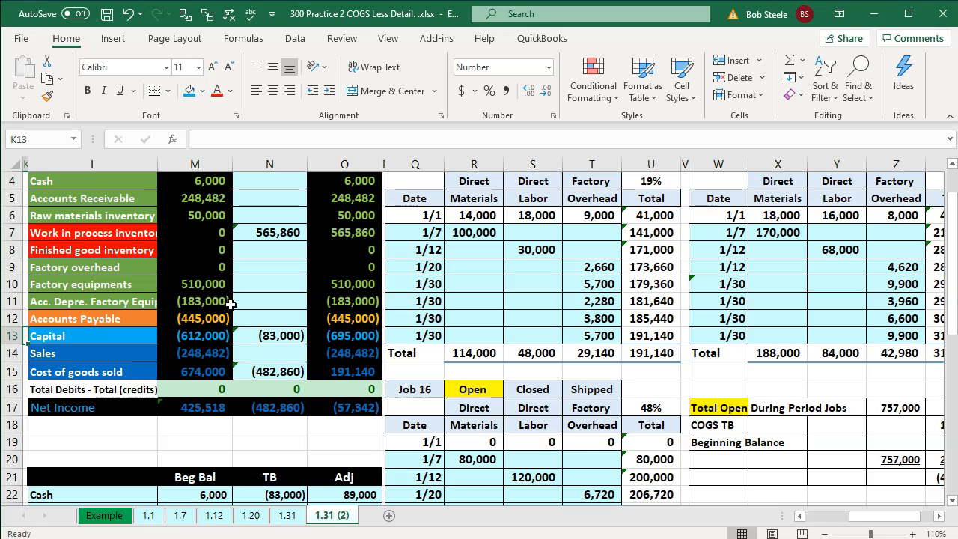
left_click(598, 301)
scroll(599, 308, "up", 1)
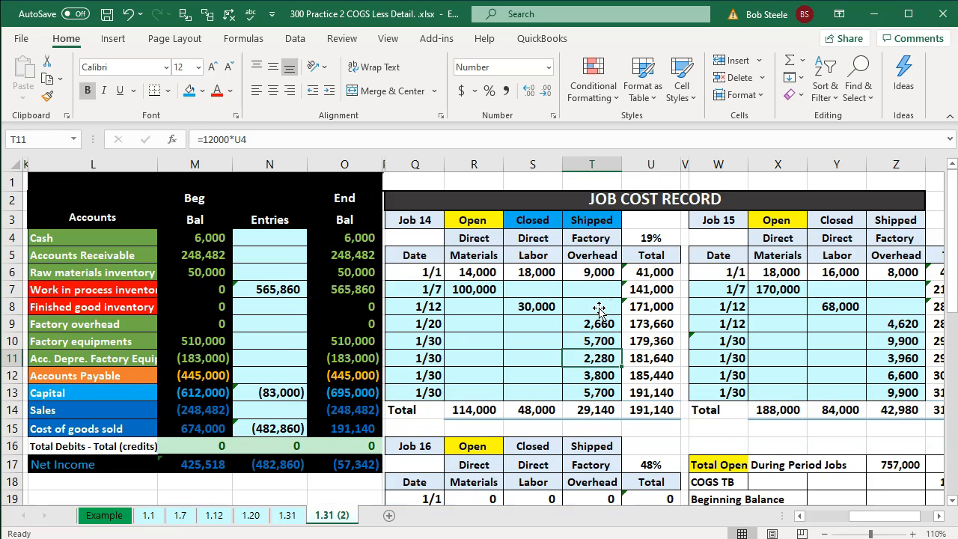
left_click(642, 239)
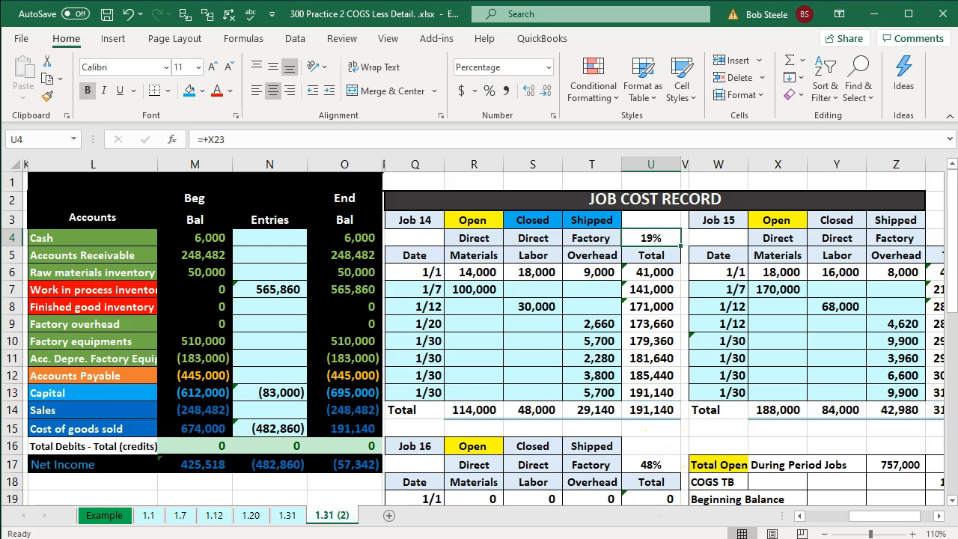
Switch to the Job Estimates vs. Actuals Summary in QuickBooks and add Jobs 15 and 16's actual costs, 314980 + 250880, with the calculator
left_click(733, 532)
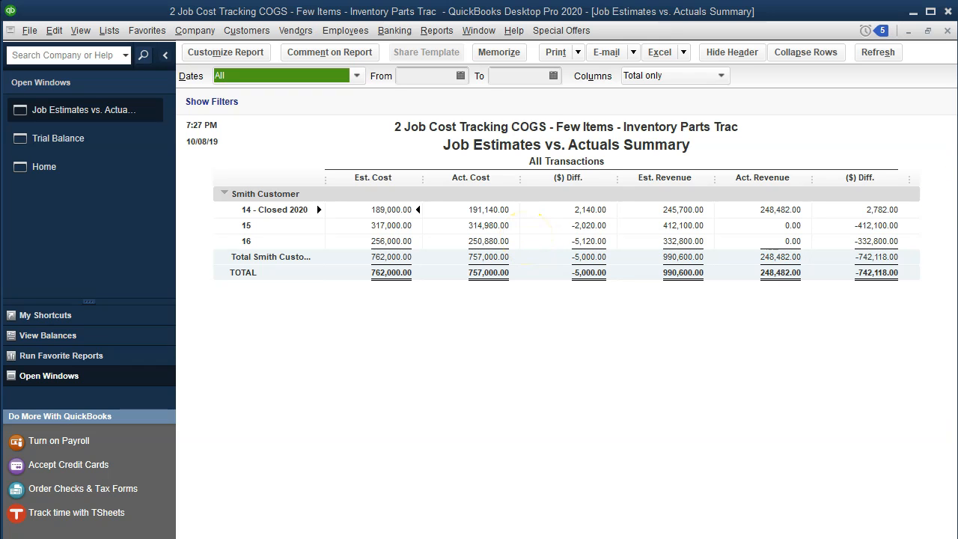
left_click_drag(937, 154, 719, 150)
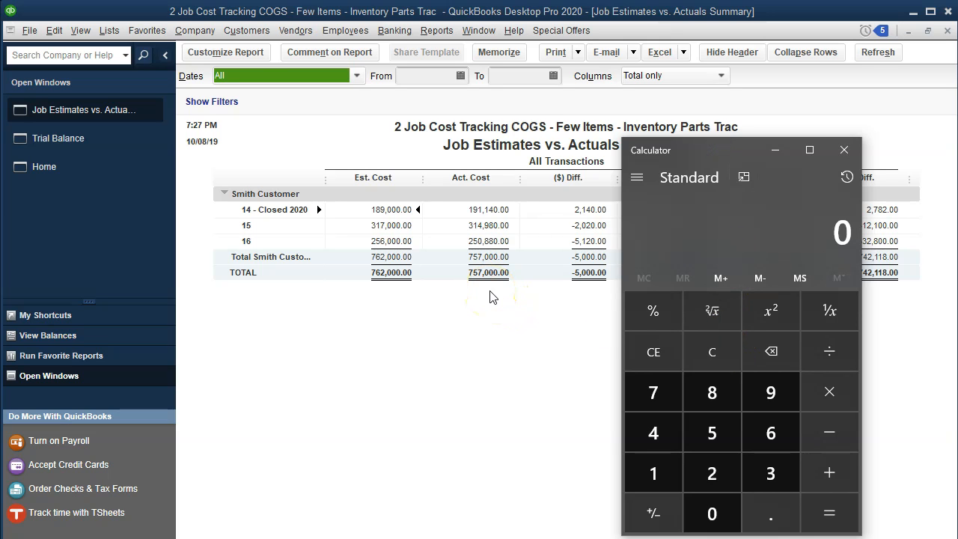
type("3")
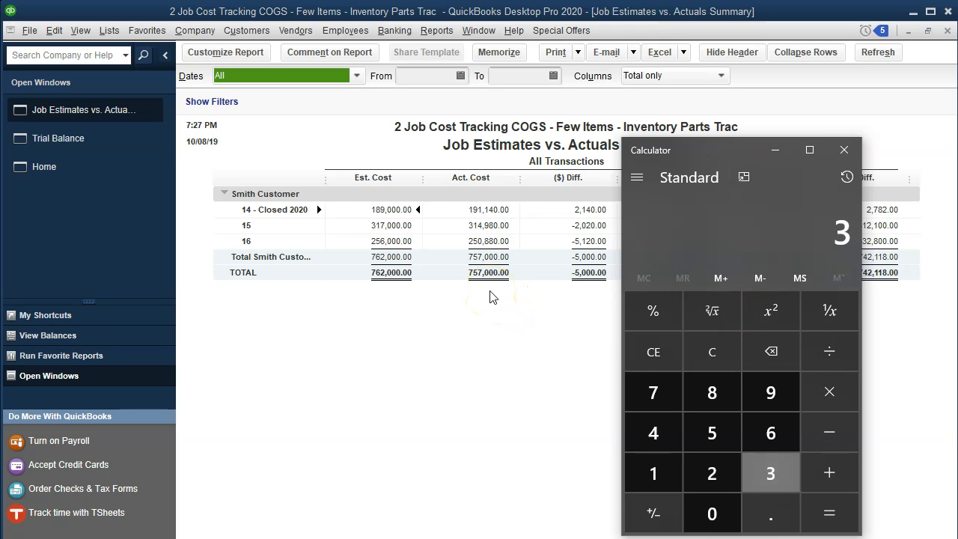
type(",149")
key("plus")
type("250880")
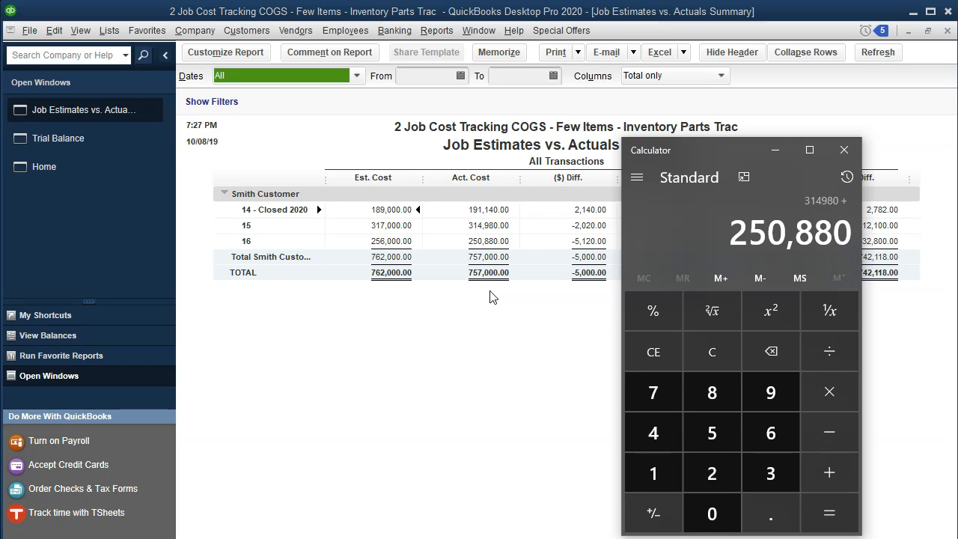
key("Return")
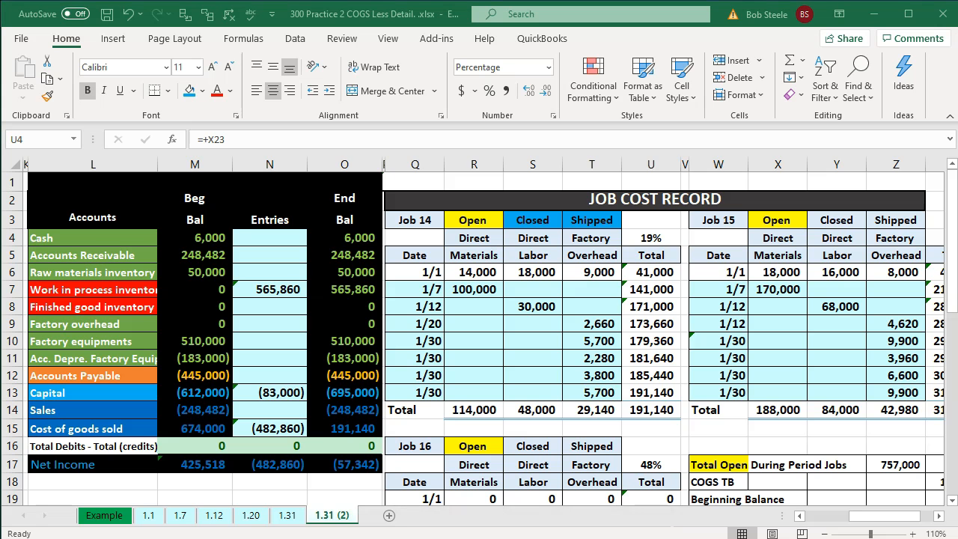
Compare the calculated sum with the work in process ending balance in Excel, then return to the QuickBooks report and close the calculator
left_click(427, 524)
left_click(526, 393)
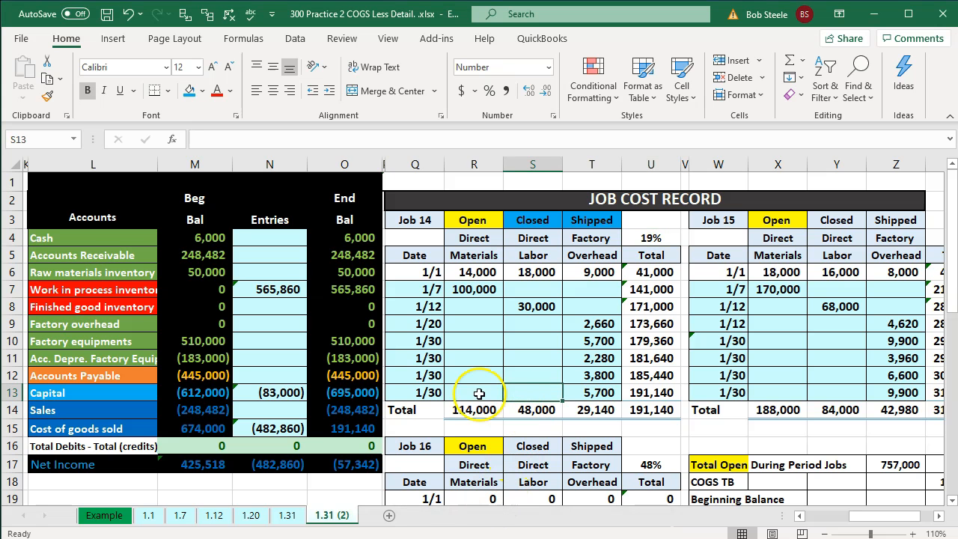
left_click(358, 289)
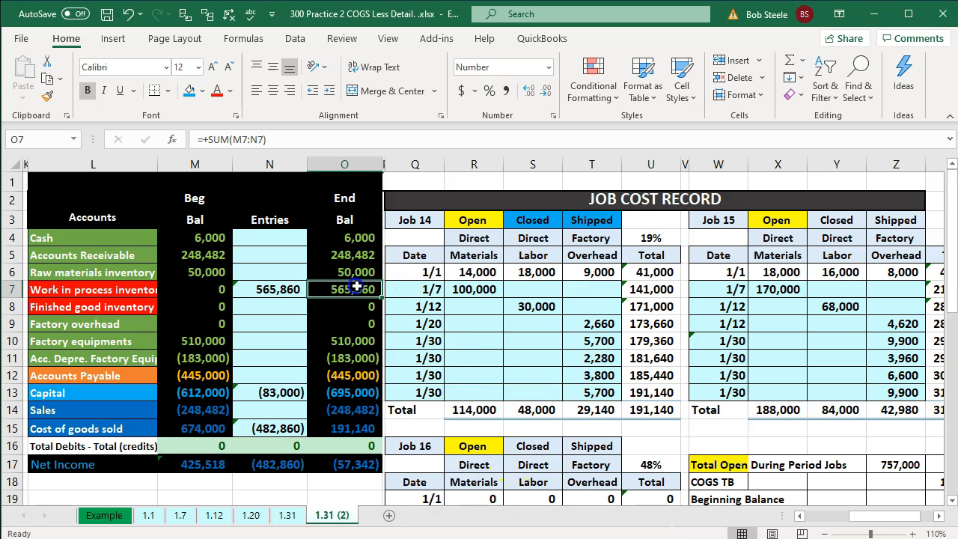
left_click(876, 14)
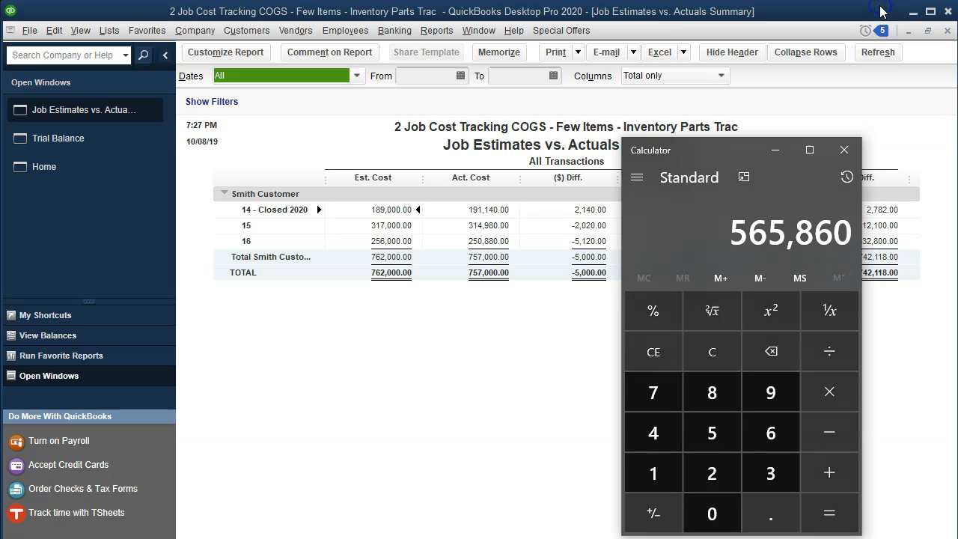
left_click(837, 153)
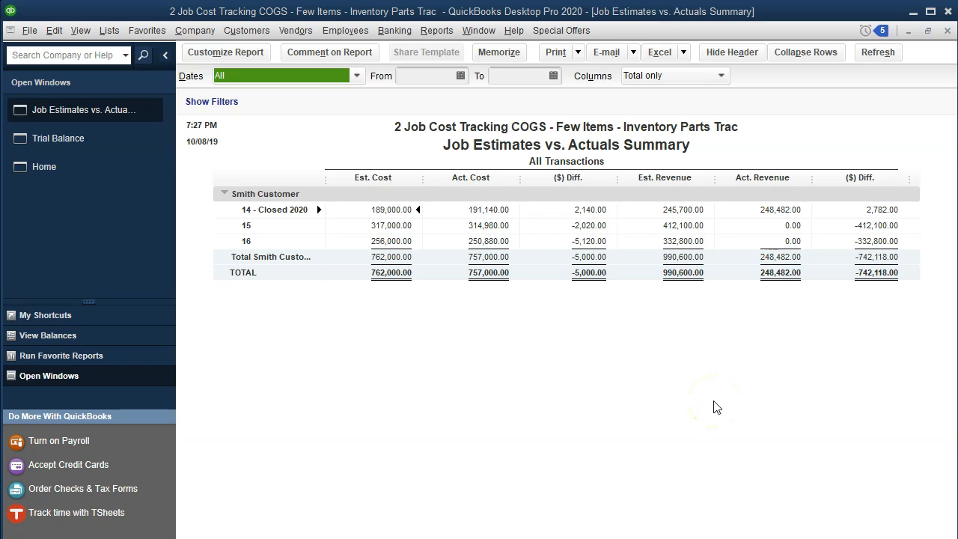
Set the Job Estimates vs. Actuals Summary report's date range from 12/31/2019 to 12/31/2019
left_click(417, 74)
type("12/3")
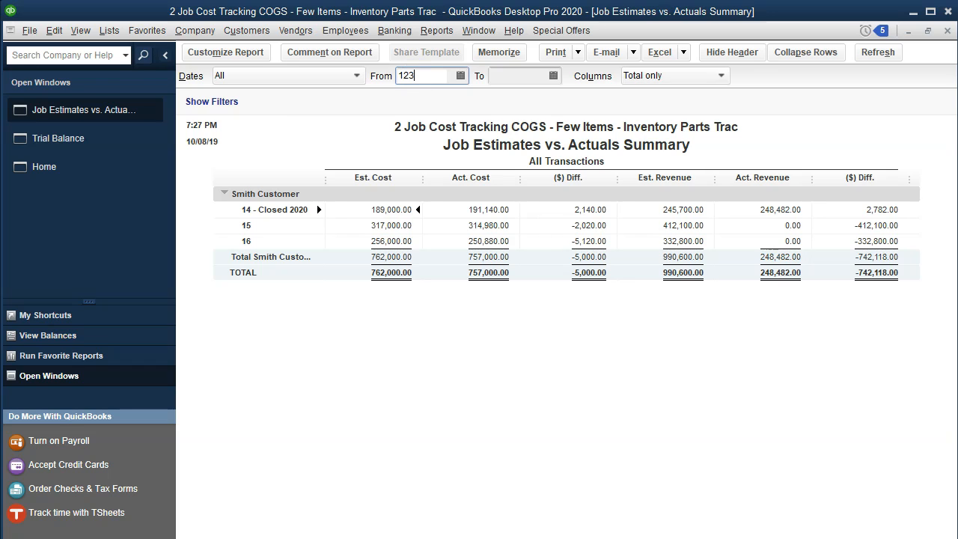
type("1/2019")
key("Tab")
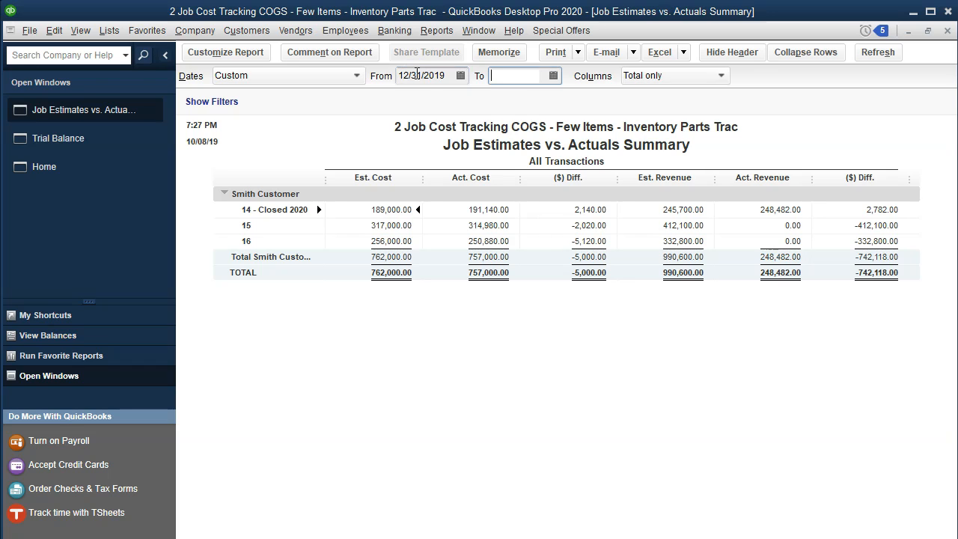
type("123119")
key("Tab")
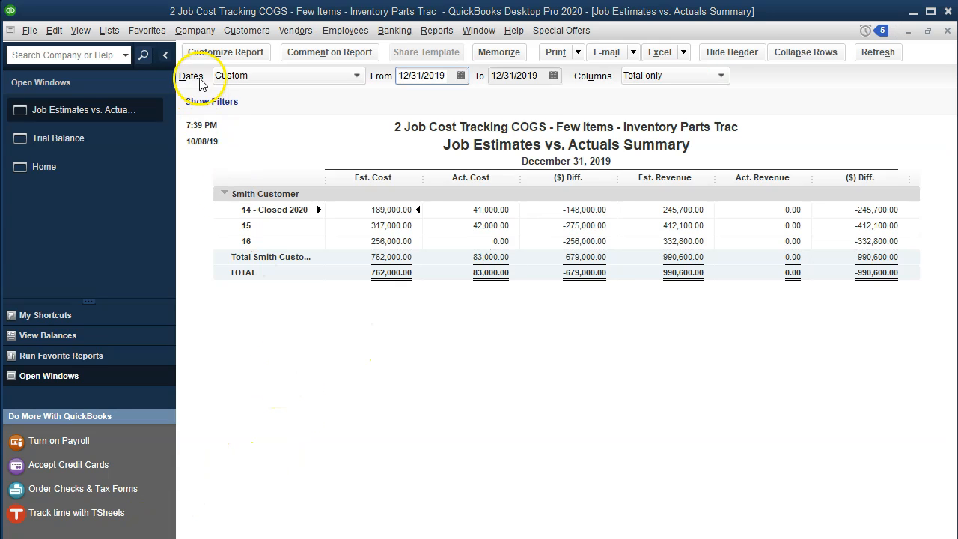
Look at a blank general journal entry form, dismissing the numbering notice, and close it without recording an entry
left_click(196, 31)
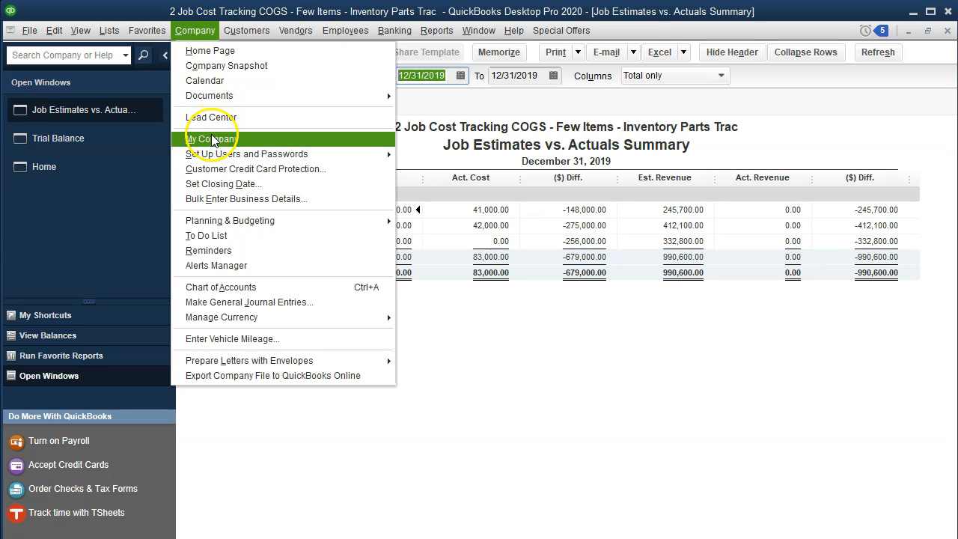
left_click(286, 301)
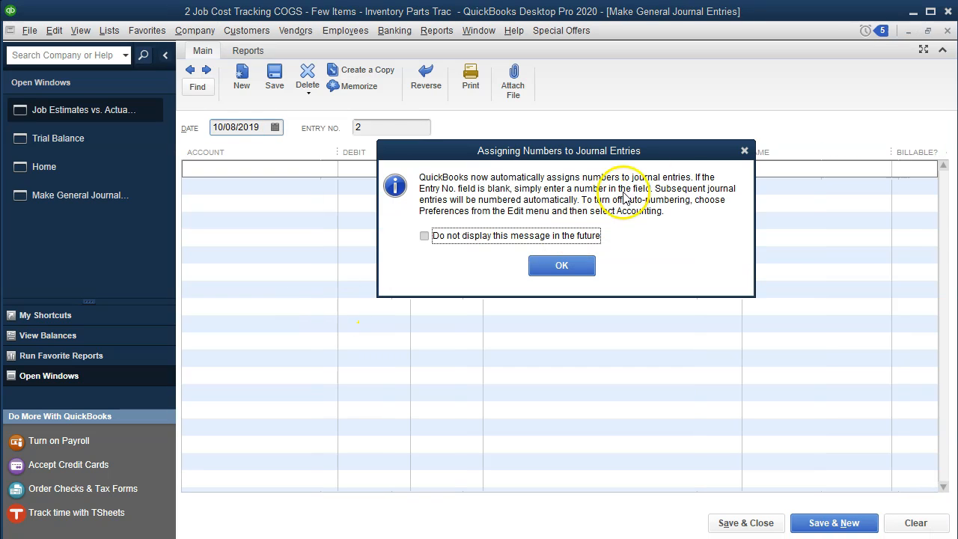
left_click(744, 151)
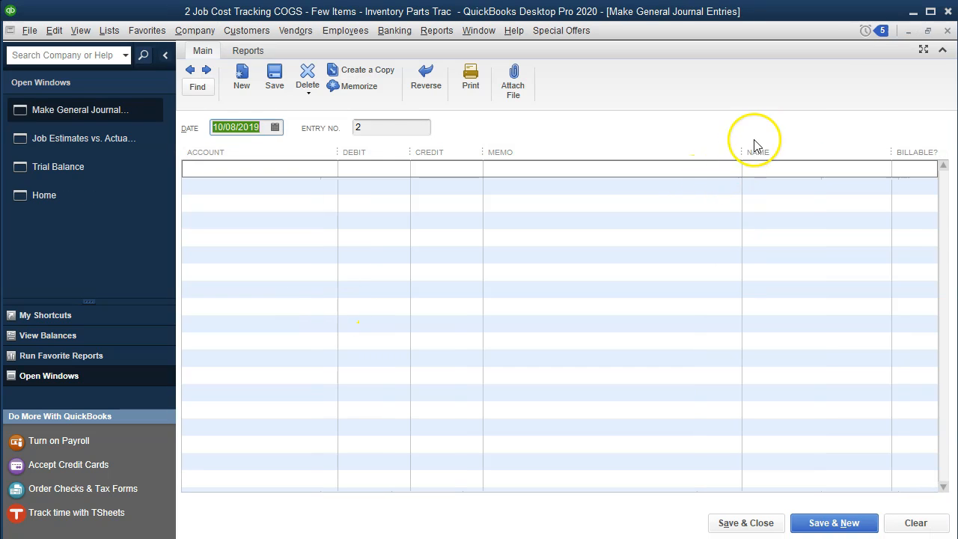
left_click(944, 35)
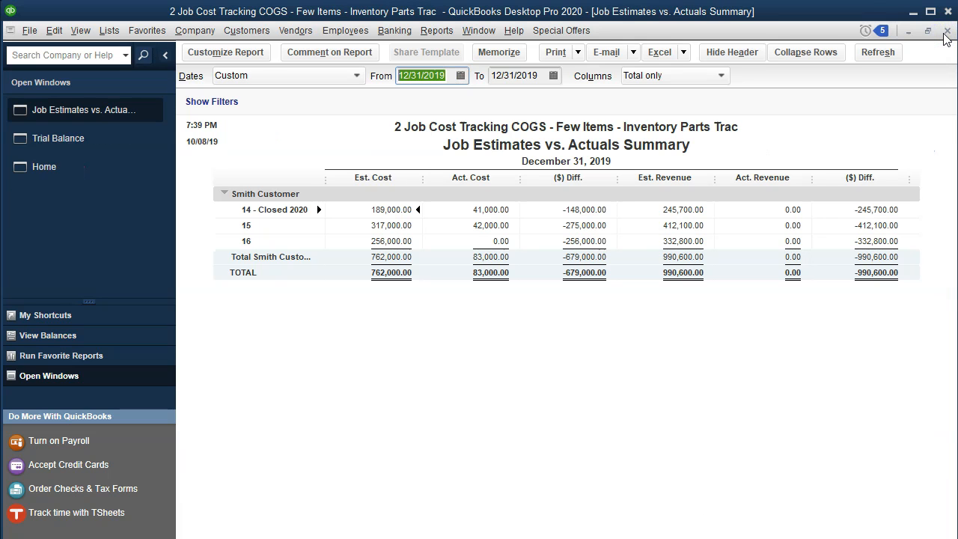